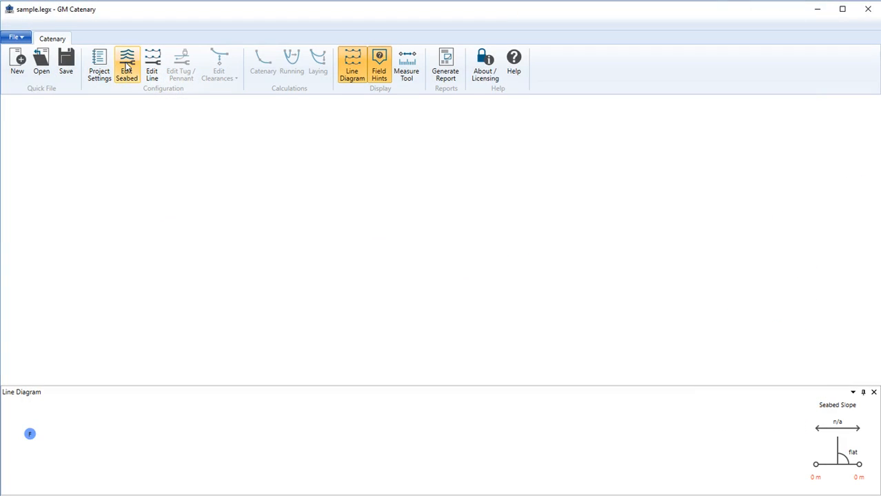
- Set the seabed to a water depth of 50 m at the fairlead and make it flat
click(126, 65)
click(418, 220)
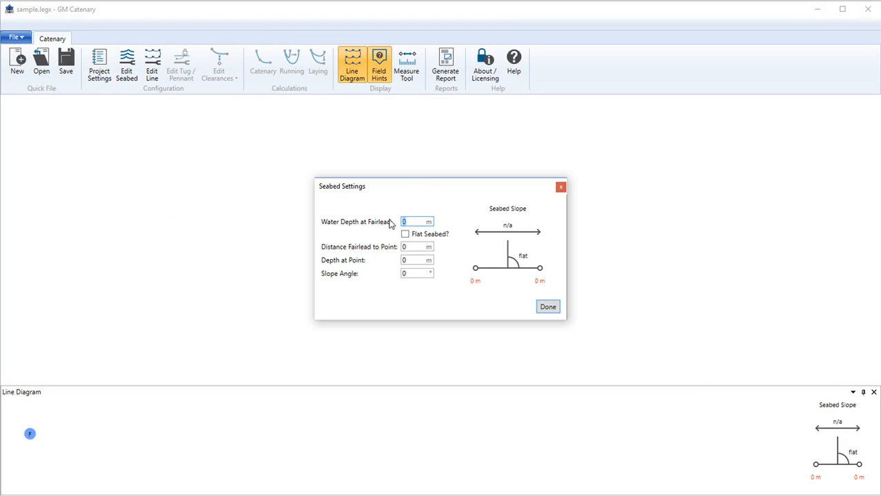
text(50)
key(Tab)
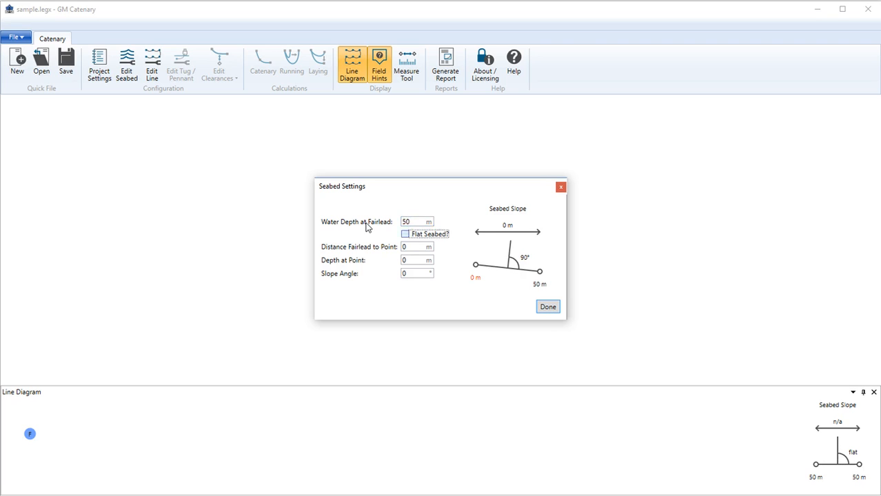
key(space)
click(535, 310)
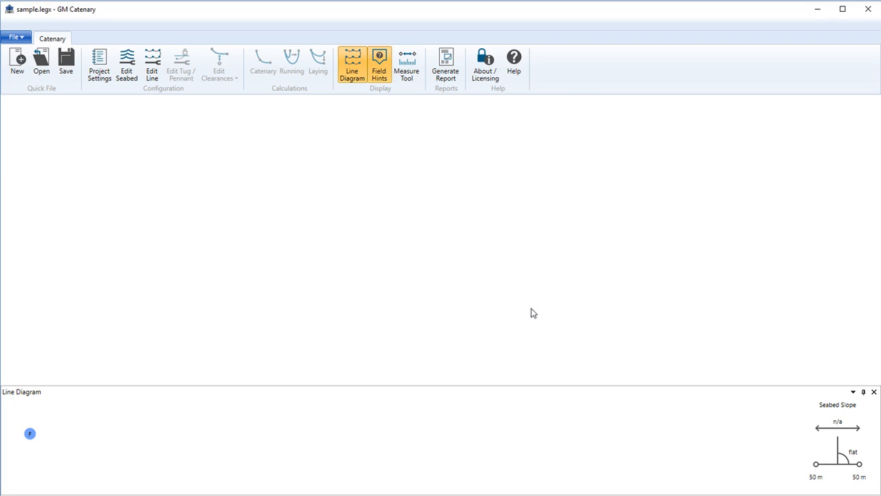
- Set the fairlead height to -2 m and add a line component with suggested properties for 70 mm Wire Rope (New)
click(152, 66)
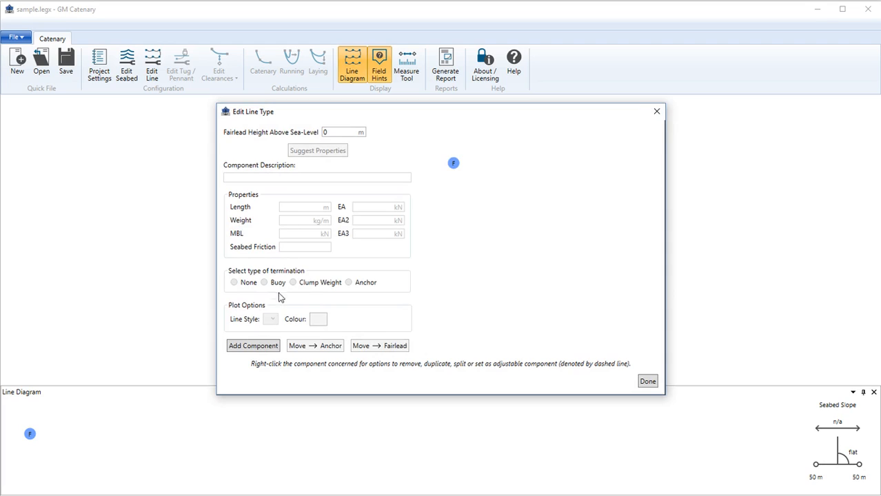
drag(329, 133, 314, 133)
click(241, 346)
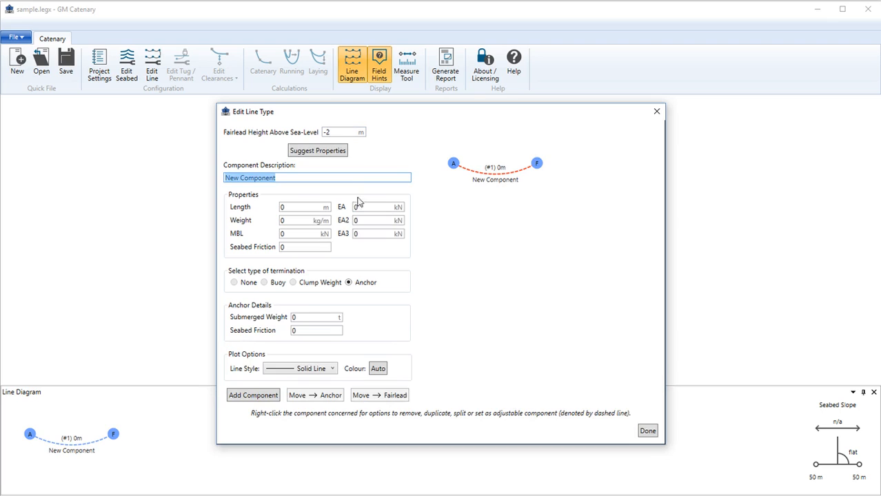
click(339, 155)
click(455, 269)
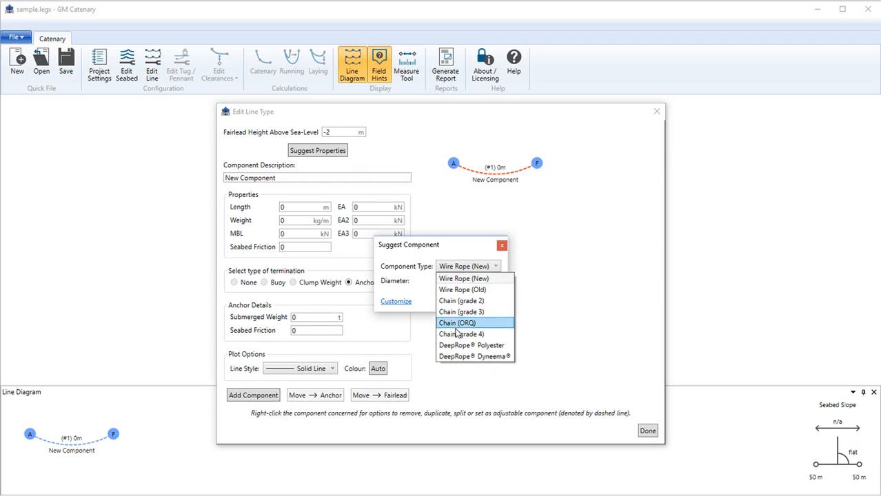
click(460, 278)
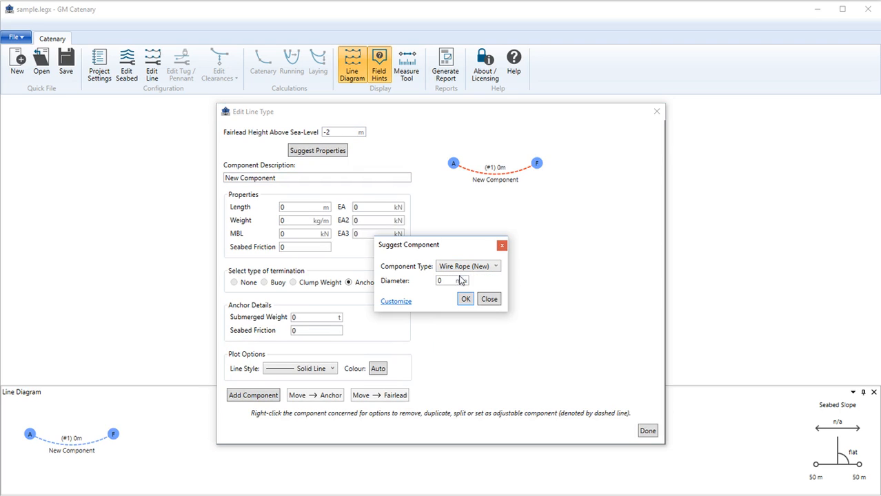
click(461, 279)
key(Return)
- Set the 70 mm wire rope's length to 1000 m and its anchor's submerged weight to 5 t
click(307, 211)
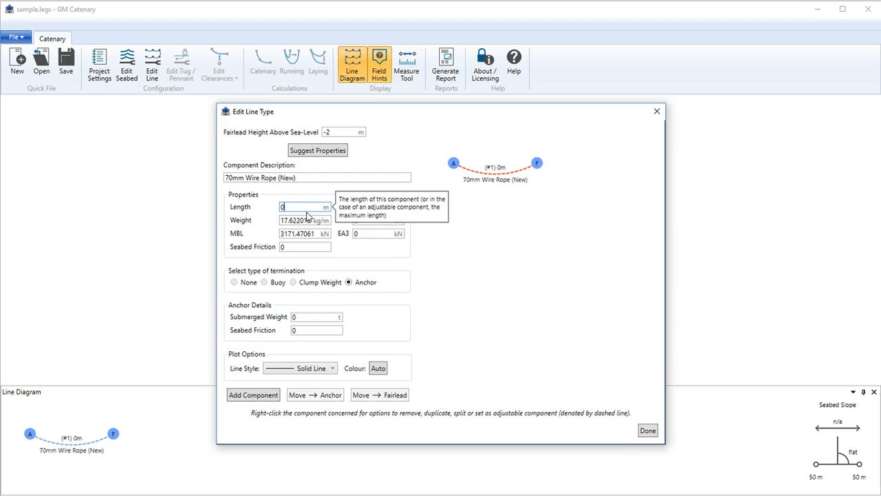
text(1000)
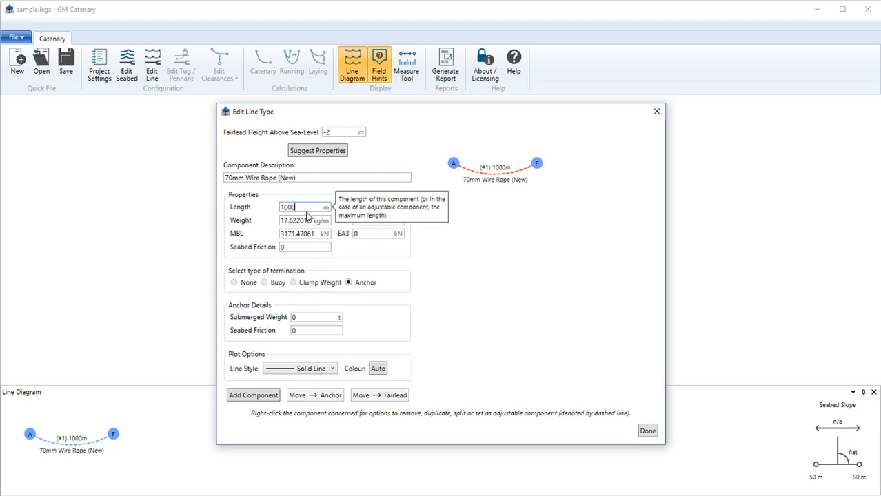
click(307, 317)
text(5)
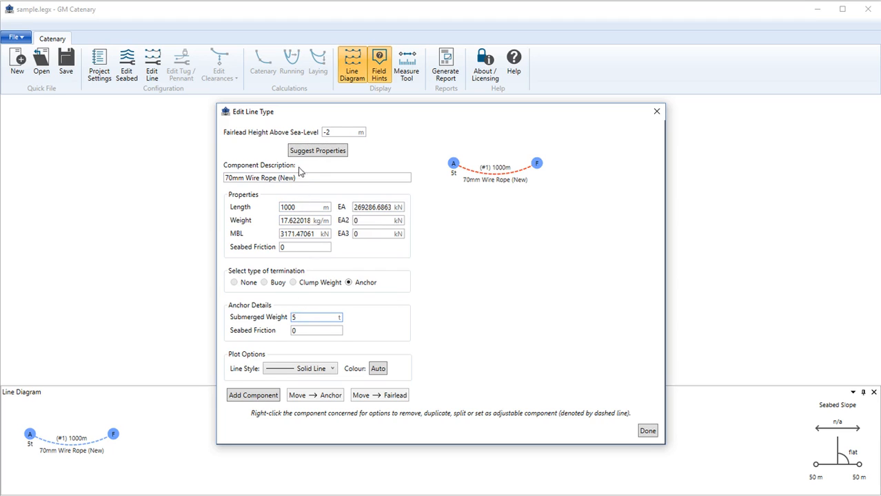
- Add a second component with suggested properties for 50 mm Wire Rope (New) and a length of 1000 m
click(263, 396)
click(317, 152)
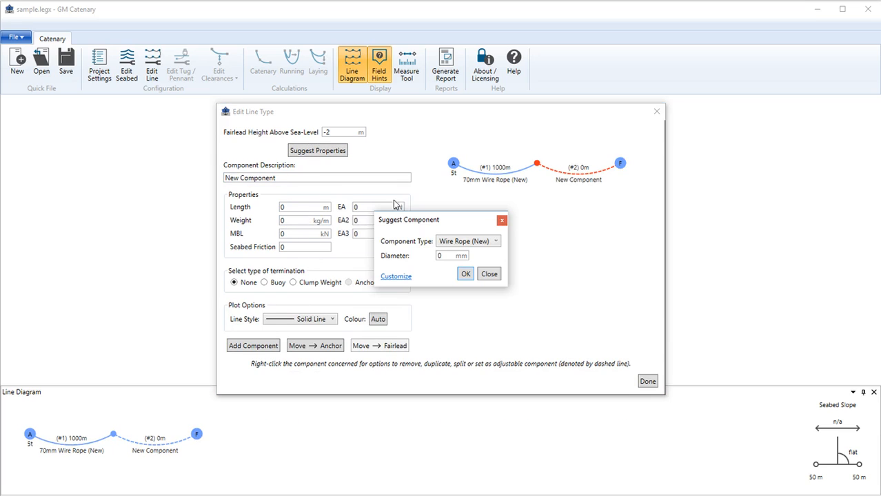
click(438, 256)
key(Return)
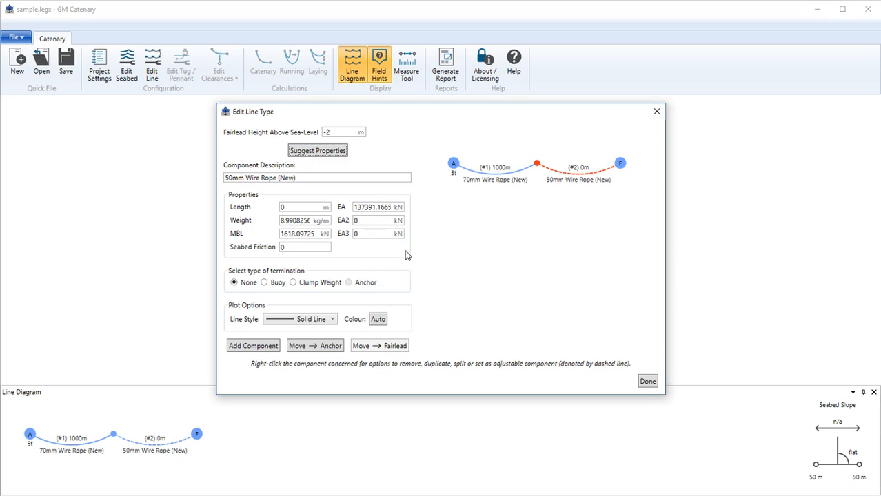
double_click(291, 206)
text(1000)
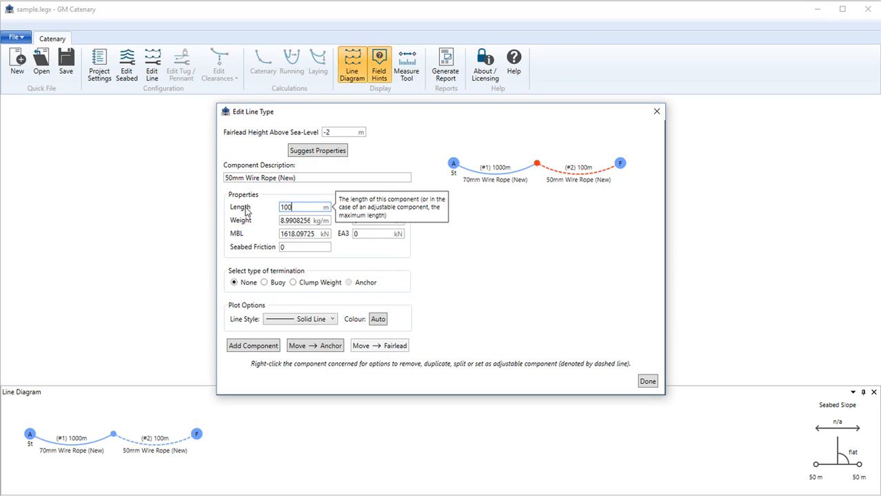
- Terminate the 50 mm wire rope with a buoy of 5 t net buoyancy and 1 m² water plane area, and finish the line
click(264, 282)
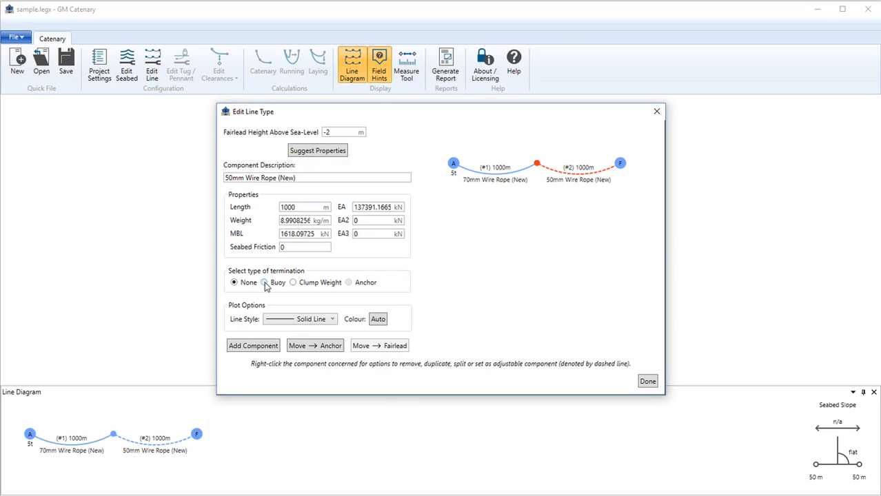
double_click(287, 317)
text(5)
key(Tab)
text(1)
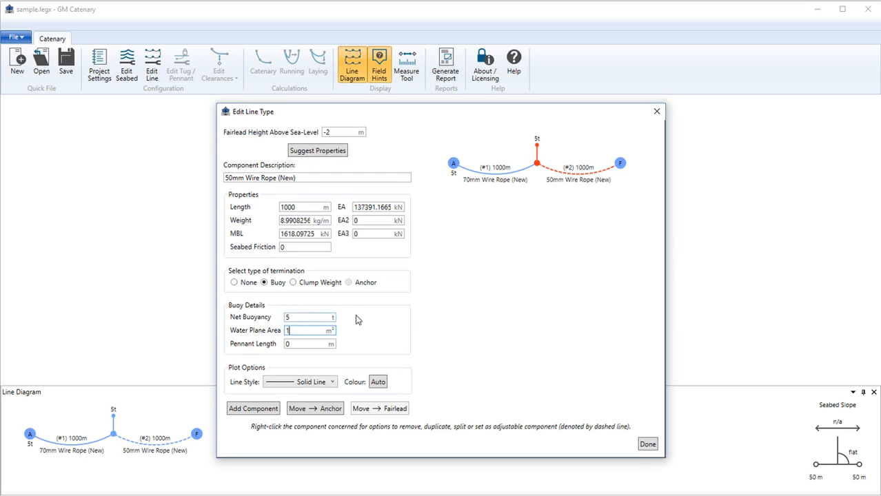
click(647, 444)
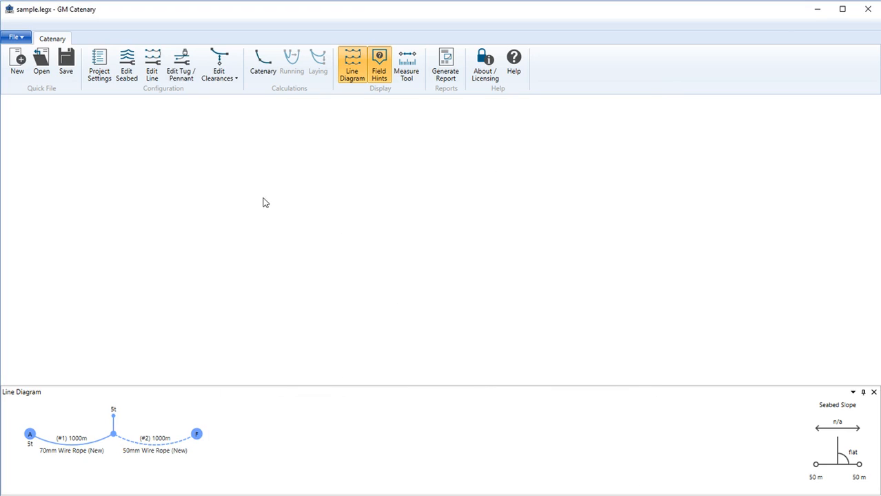
- Set up a catenary calculation on the seabed for a 2000 m range, with variable tension given as a range with interval
click(263, 75)
click(392, 158)
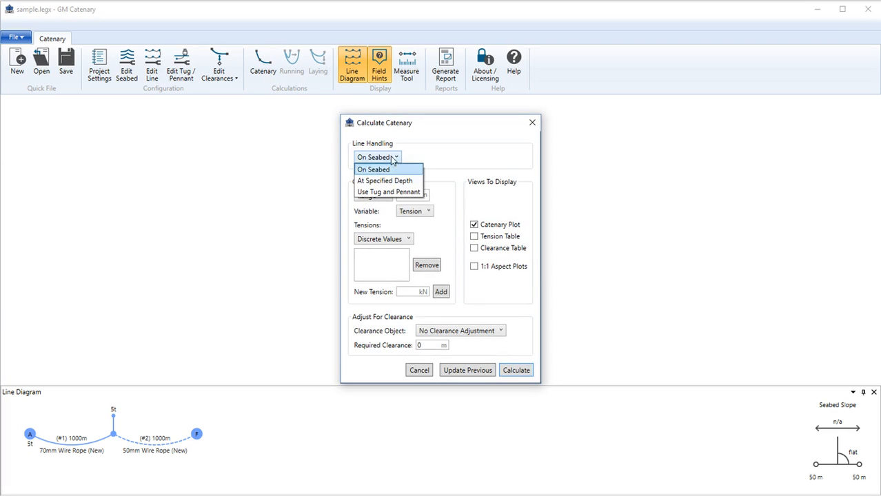
click(419, 135)
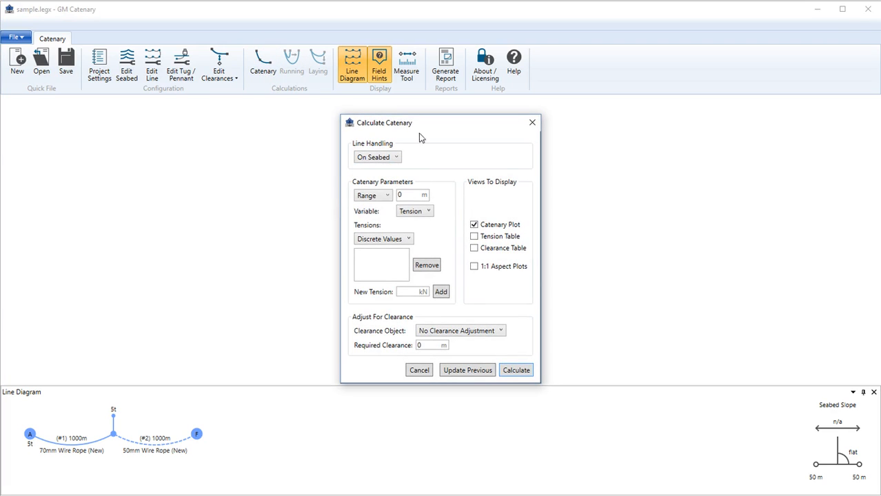
click(381, 197)
click(432, 170)
click(412, 213)
click(413, 244)
click(410, 195)
text(2000)
click(406, 236)
click(390, 263)
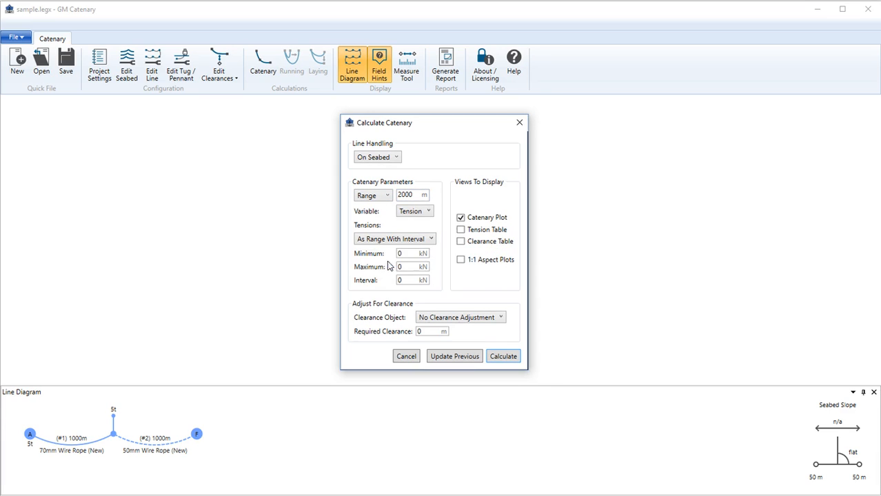
- Set tensions from 100 to 300 kN at a 100 kN interval, include the tension table, and calculate the catenary
click(399, 255)
text(100)
key(Tab)
text(300)
key(Tab)
text(1)
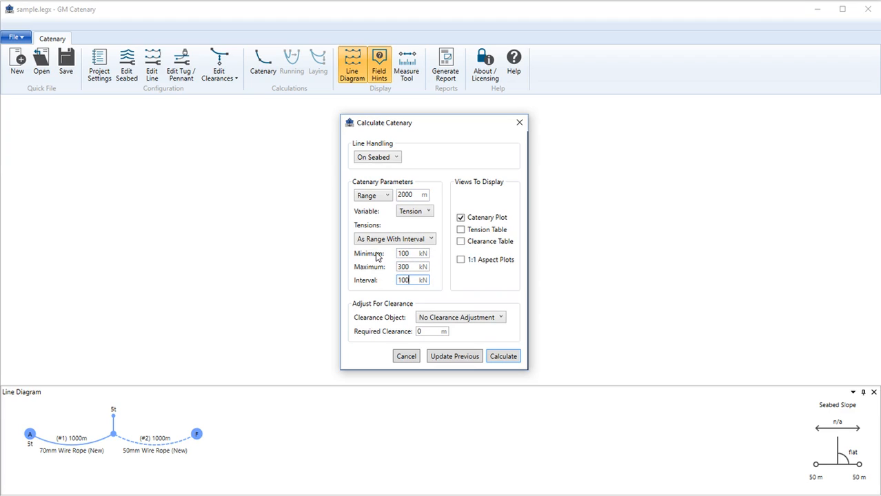
click(473, 231)
click(496, 361)
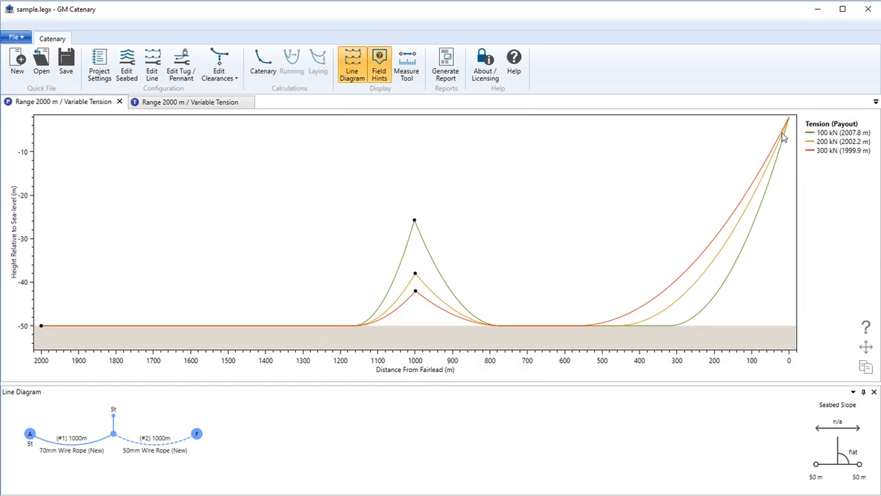
- Review the tension table results for the 100, 200 and 300 kN cases and close the table
click(201, 102)
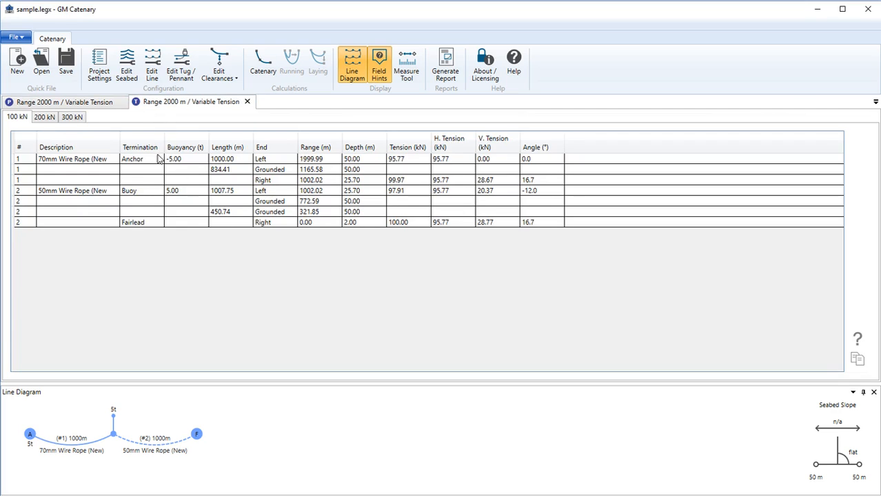
click(51, 119)
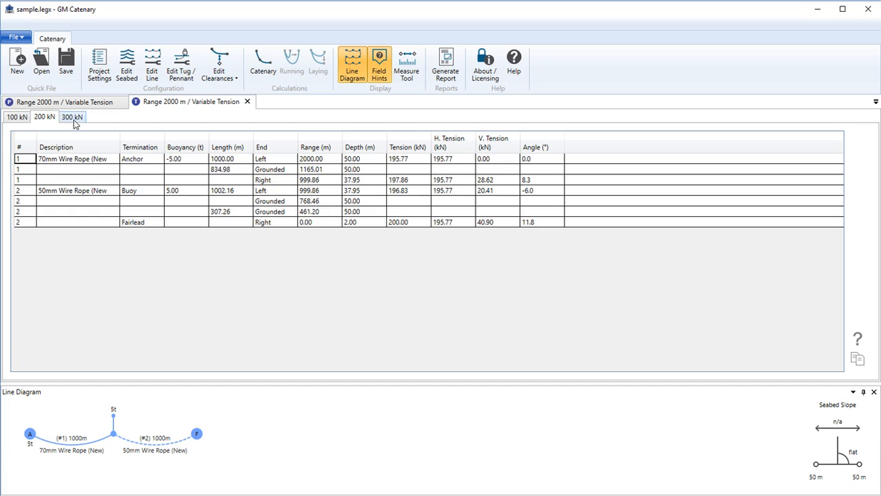
click(73, 118)
click(20, 119)
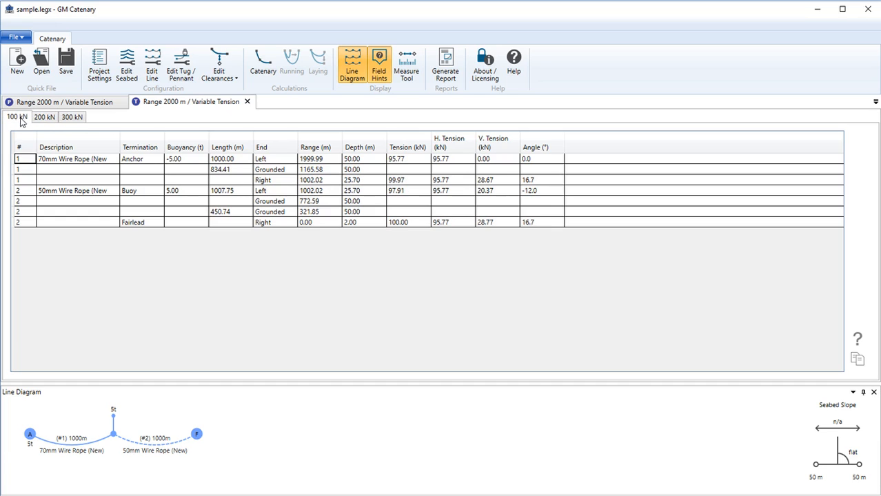
click(247, 102)
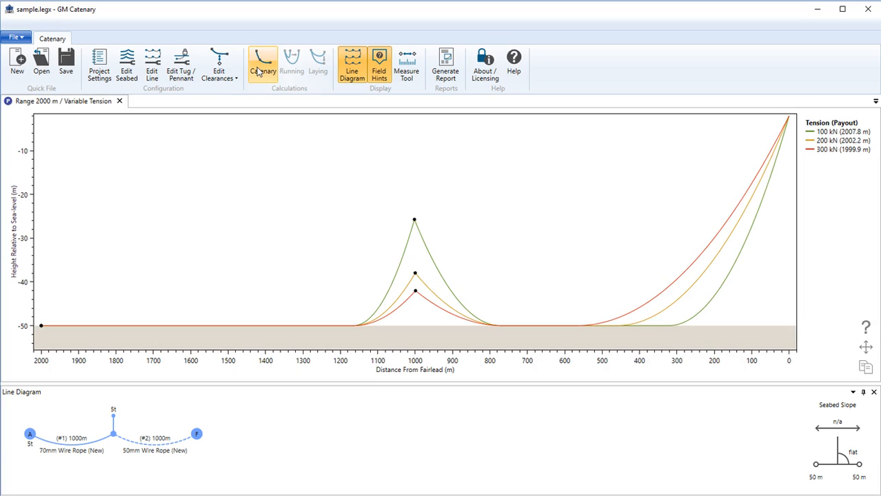
- Add a clearance object described as Pipeline at a range of 400 m
click(225, 69)
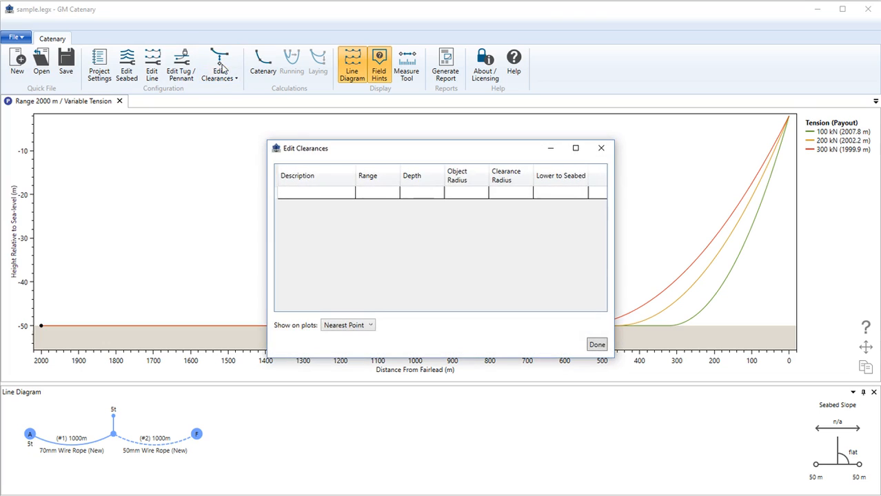
click(319, 193)
text(Pipeline)
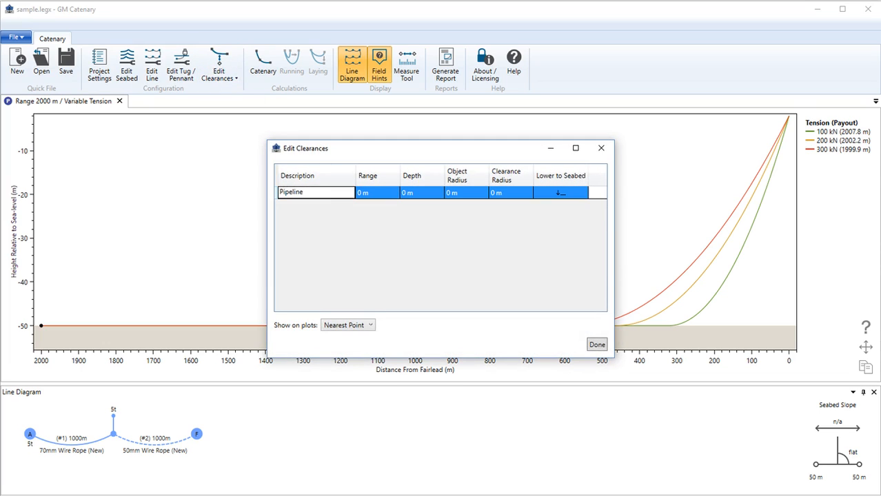
click(364, 191)
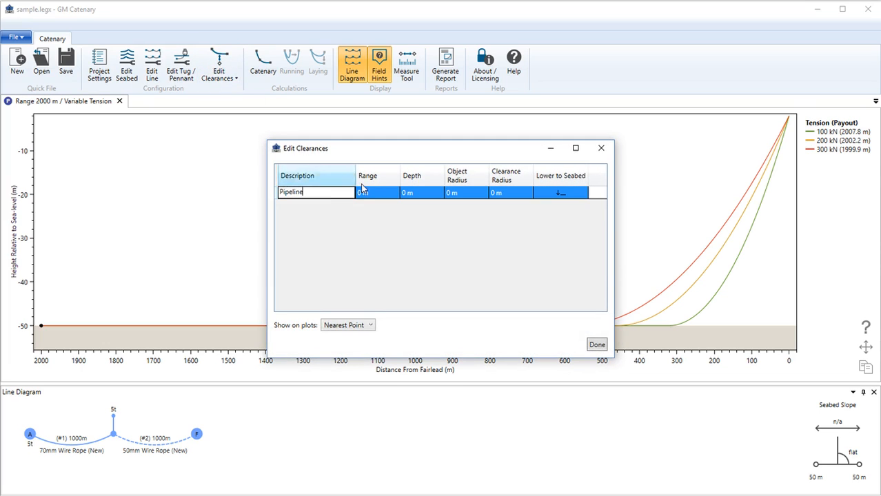
click(373, 196)
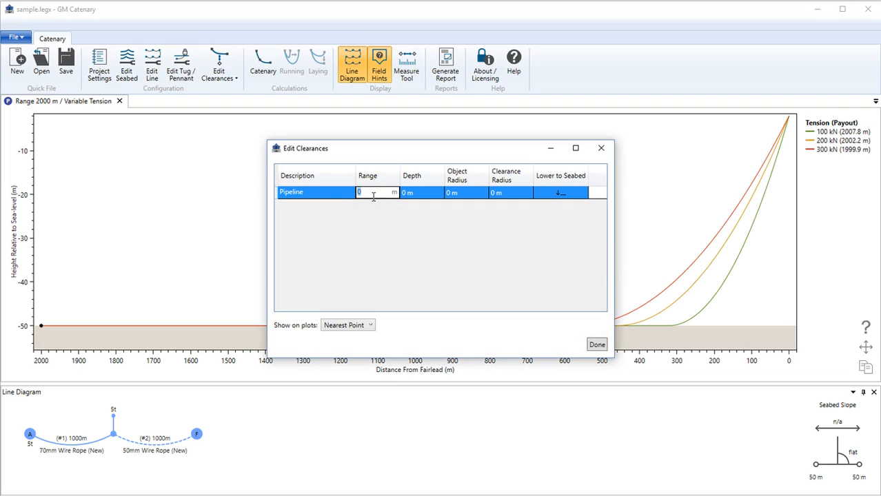
key(Tab)
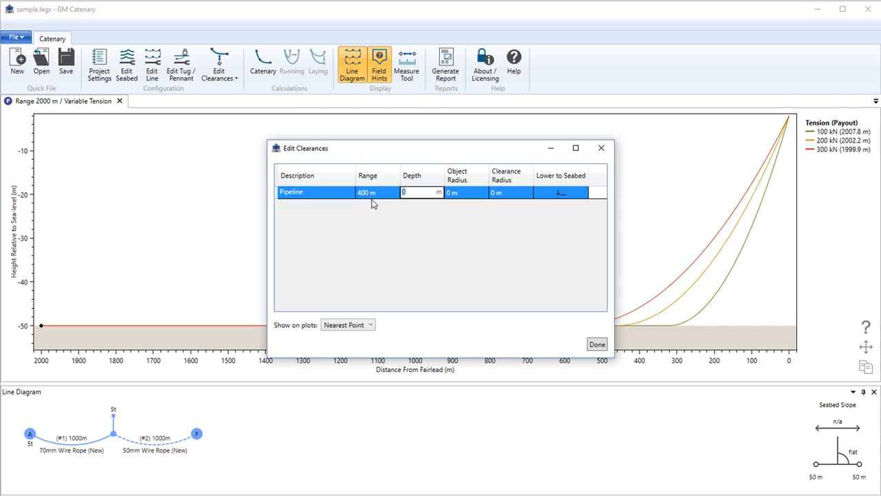
- Give the Pipeline clearance object a depth of 50 m, an object radius of 2 m and a clearance radius of 5 m
text(50)
key(Tab)
text(2)
key(Tab)
text(5)
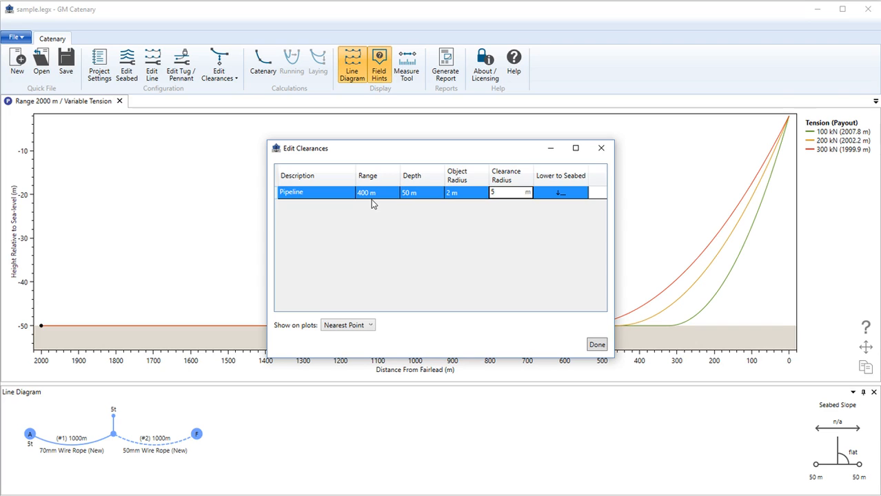
key(Return)
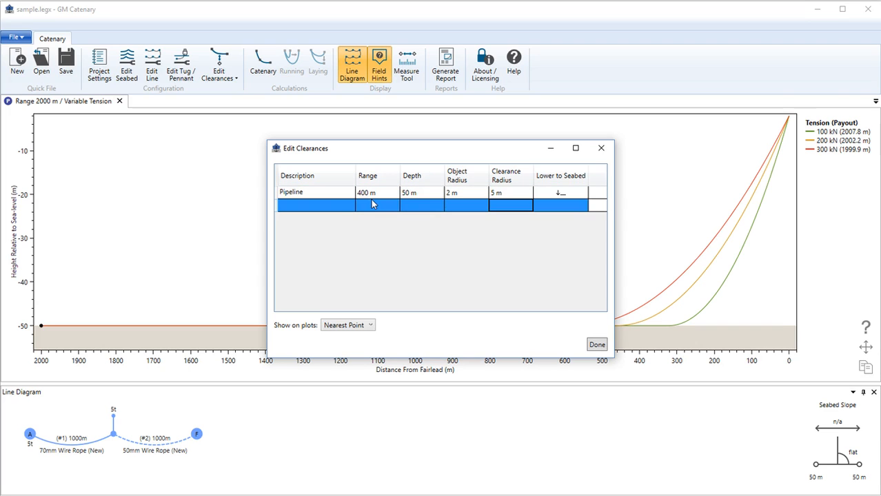
click(597, 345)
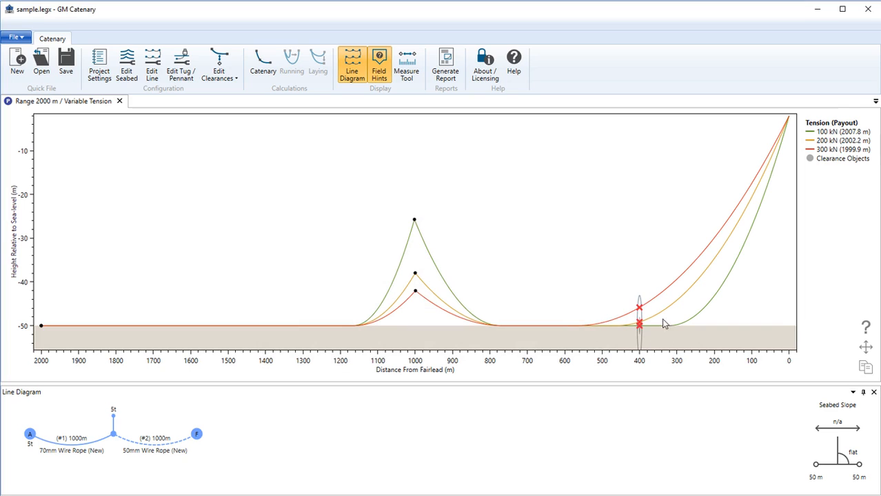
- Update the previous catenary calculation with a clearance table and a 5 m required clearance over the Pipeline, and review the clearance table
click(264, 71)
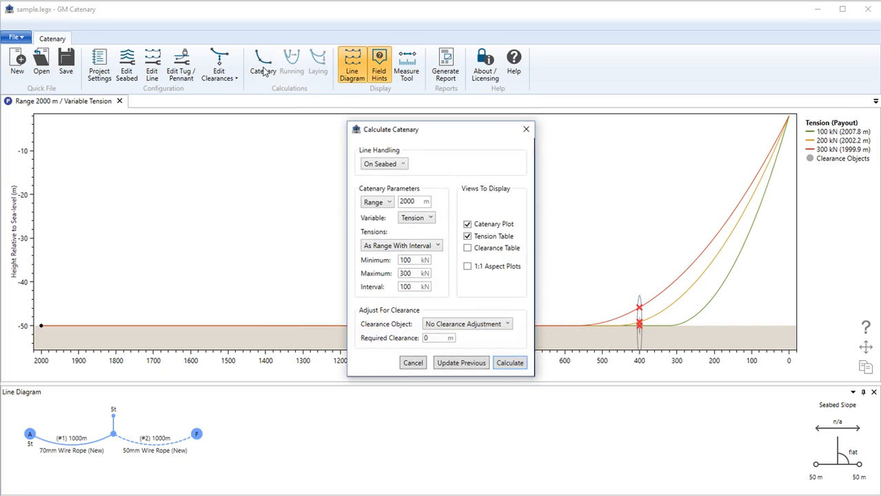
click(468, 248)
click(449, 326)
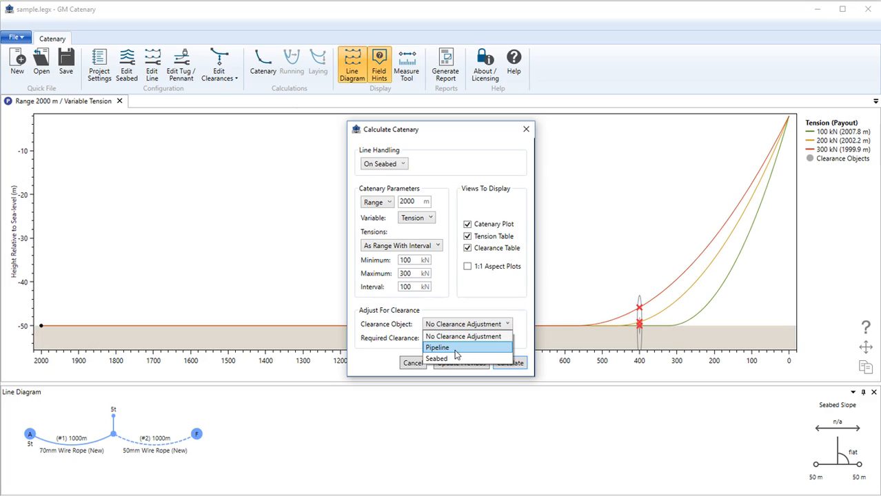
click(455, 348)
click(429, 338)
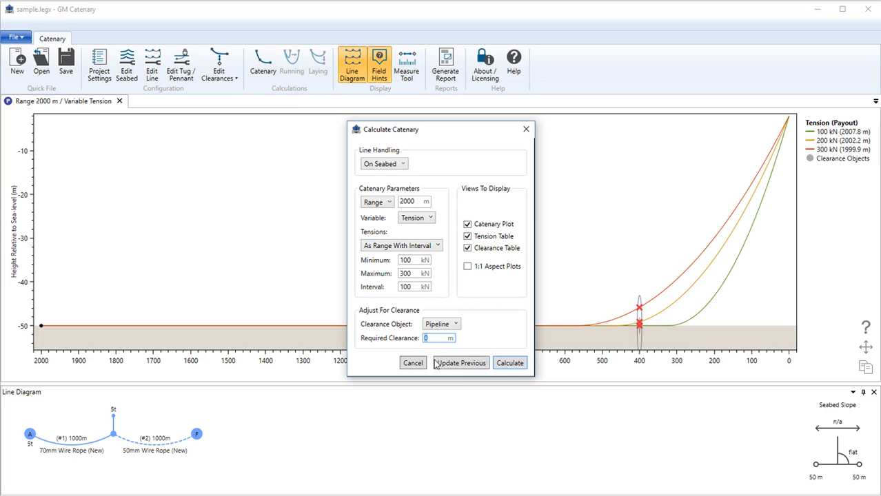
text(5)
click(460, 361)
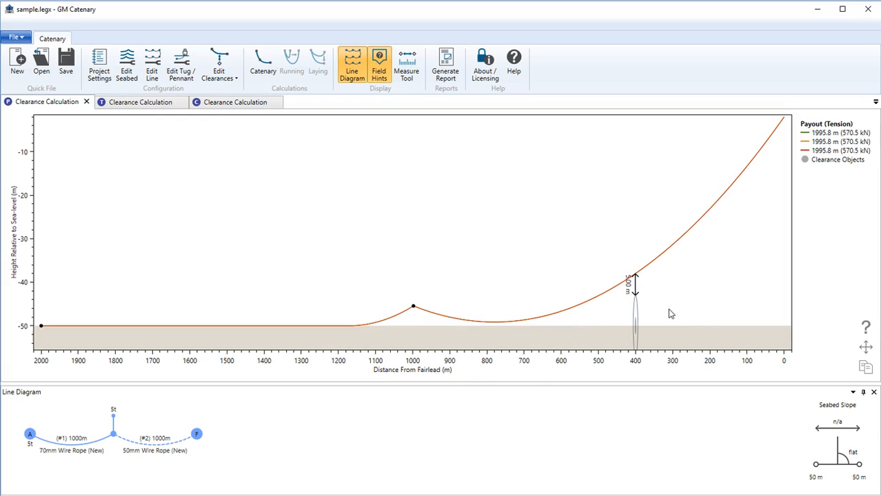
click(245, 103)
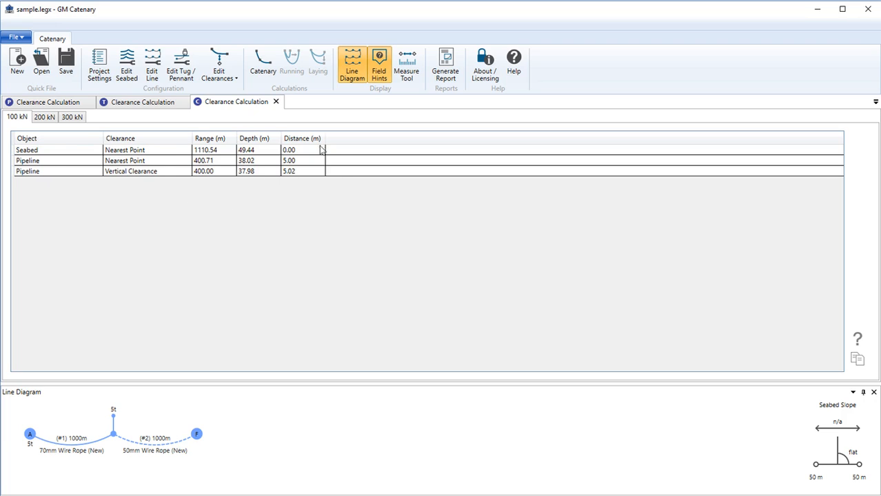
click(66, 104)
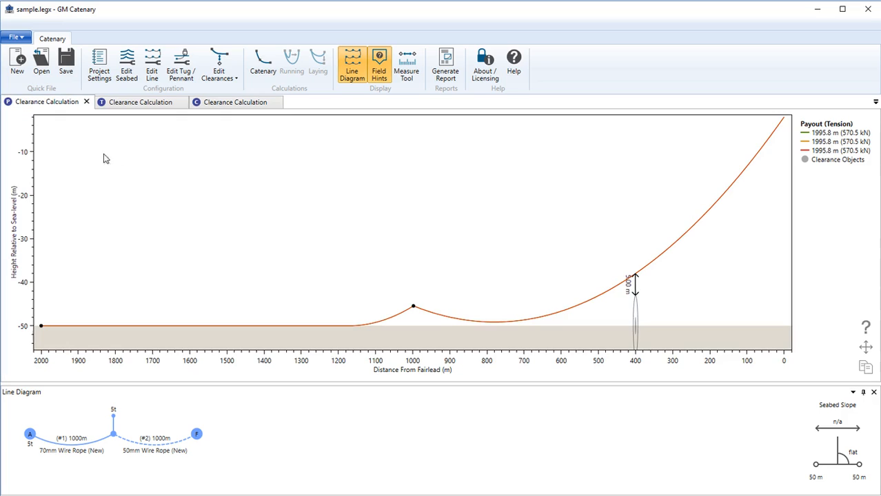
- Set the tug freeboard to 2 m and apply suggested pennant properties for 40 mm Wire Rope (New)
click(173, 72)
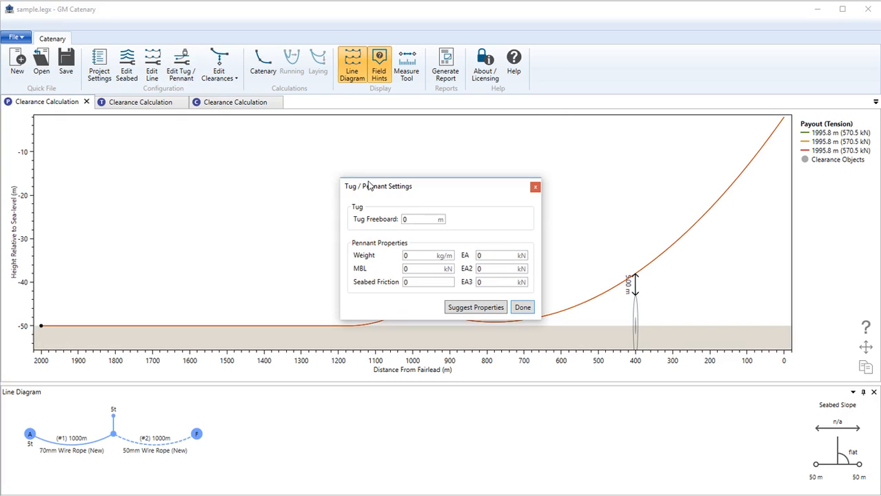
click(412, 219)
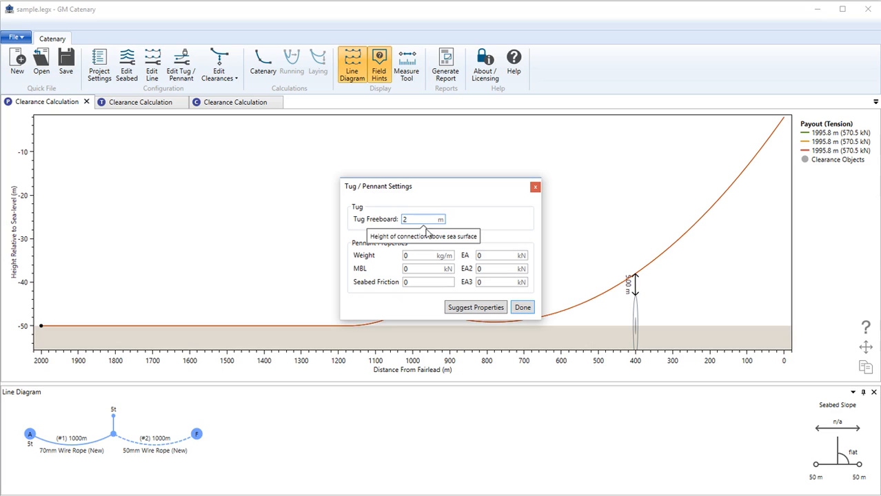
click(467, 307)
drag(447, 255, 421, 259)
text(40)
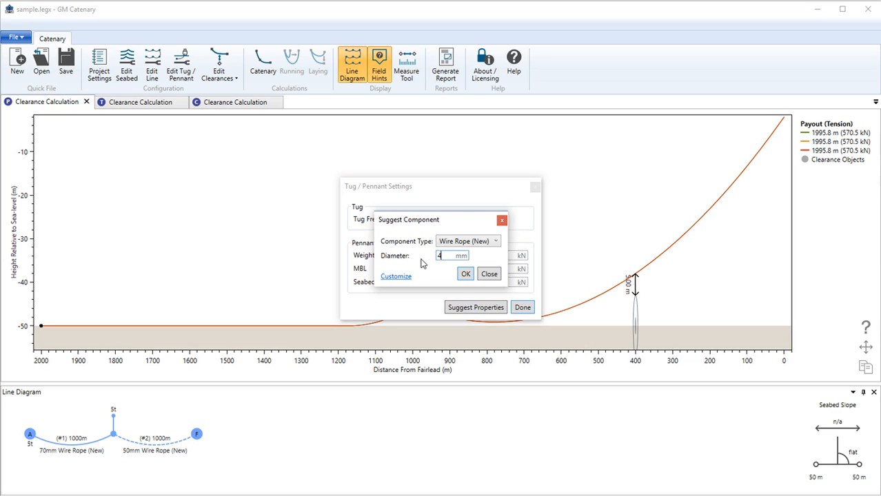
key(Return)
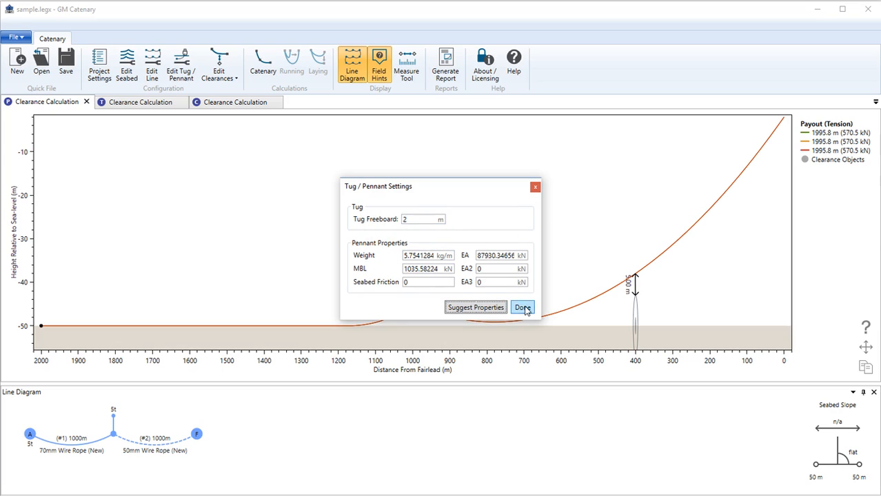
click(521, 308)
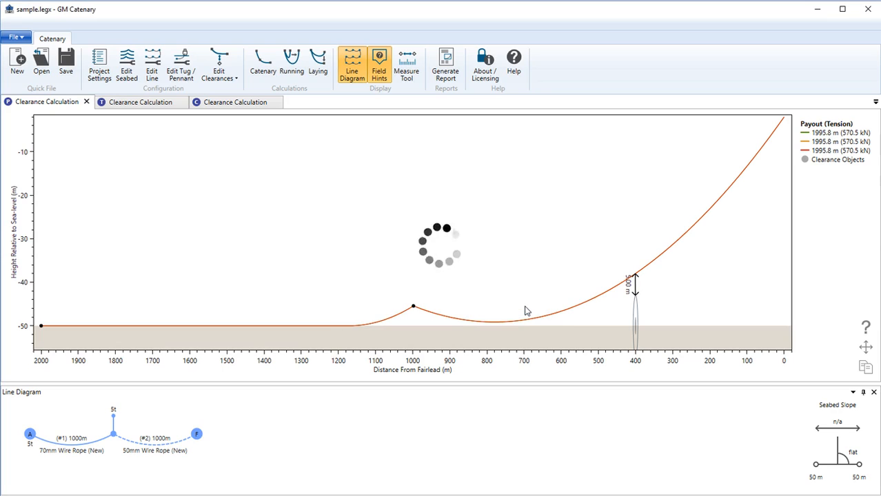
- Update the catenary calculation using the tug and pennant for line handling, with a pennant length of 10 m
click(262, 64)
click(383, 164)
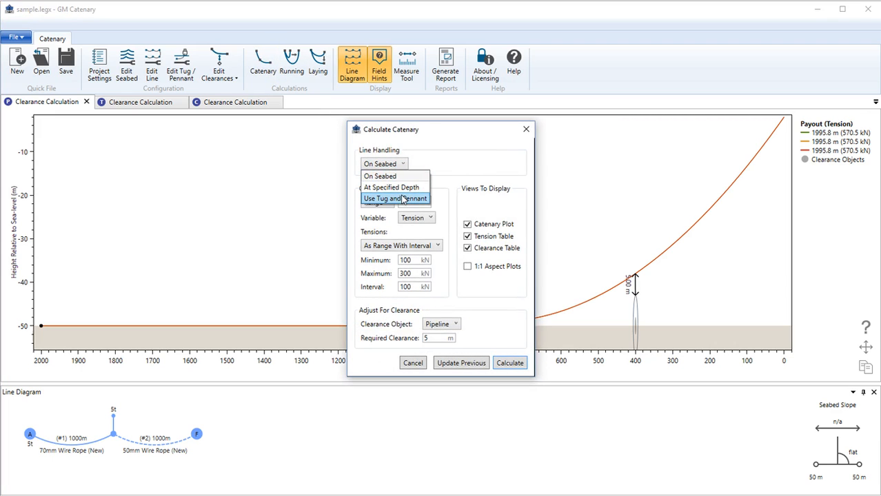
click(403, 199)
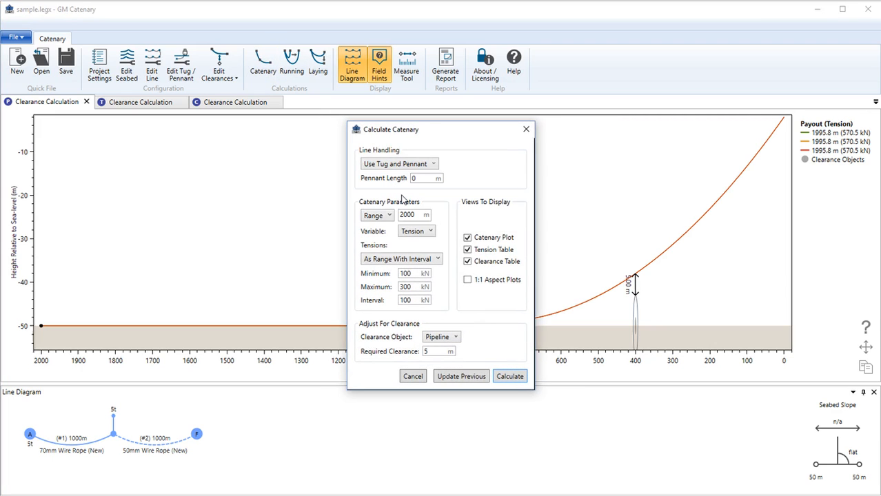
drag(421, 179, 410, 180)
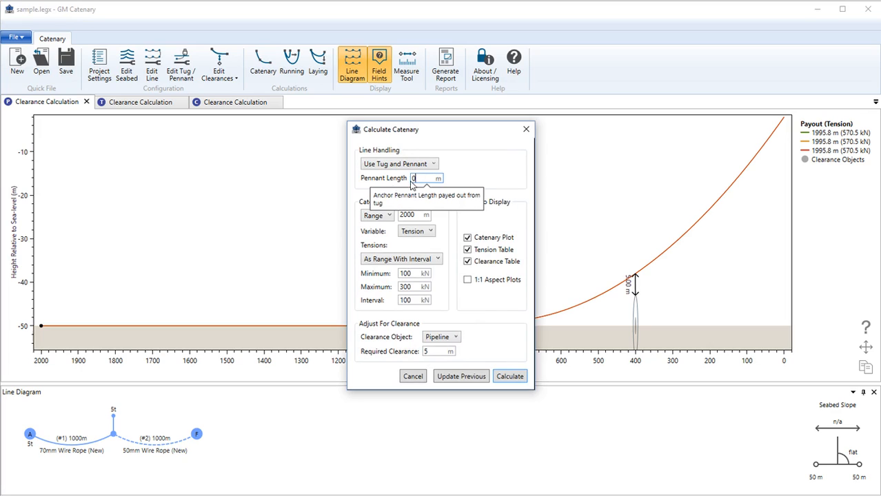
text(1)
click(466, 376)
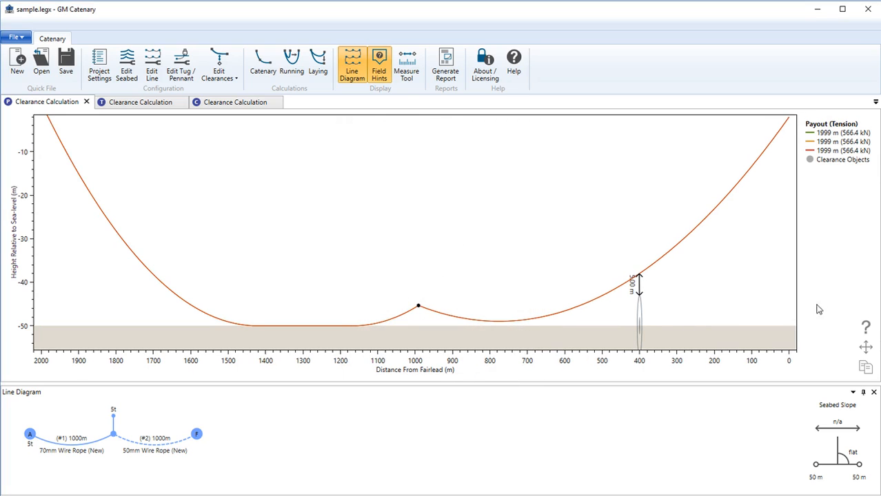
click(865, 347)
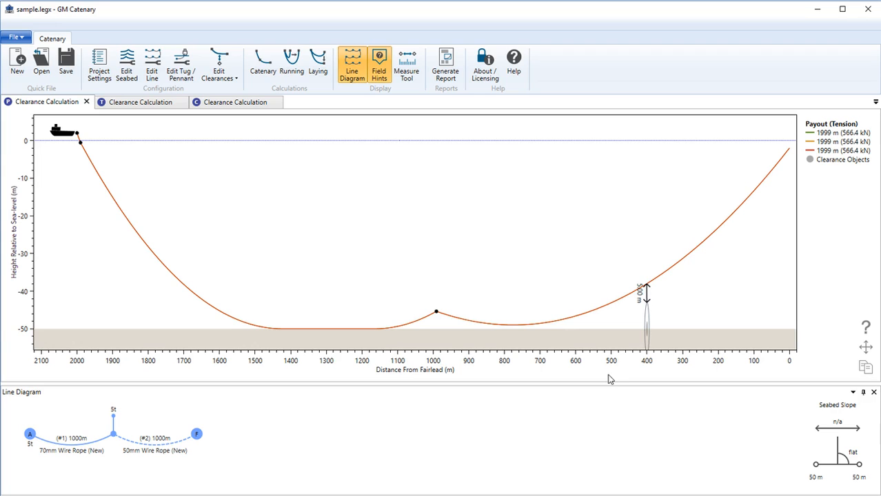
- Calculate a line running case with 1987.7 m payout, 629 kN bollard pull and 10 m pennant length, updating the previous results
click(286, 63)
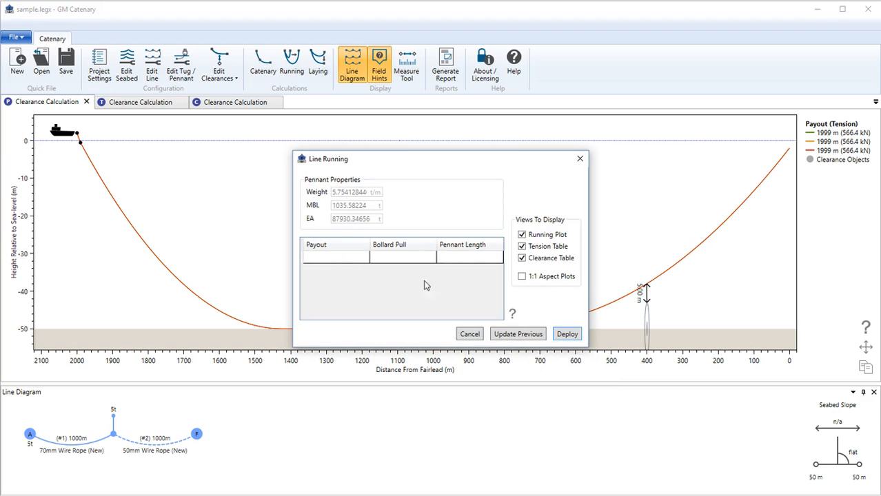
mouse_move(516, 320)
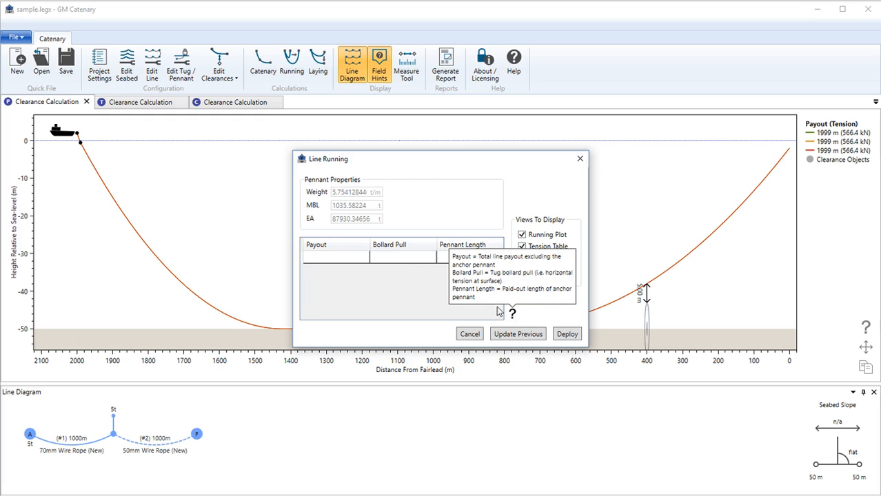
click(350, 254)
text(1987.7)
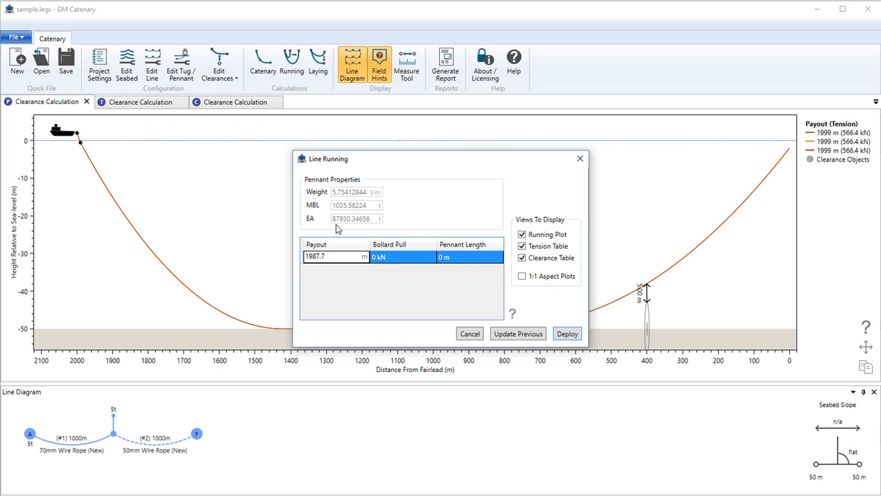
key(Tab)
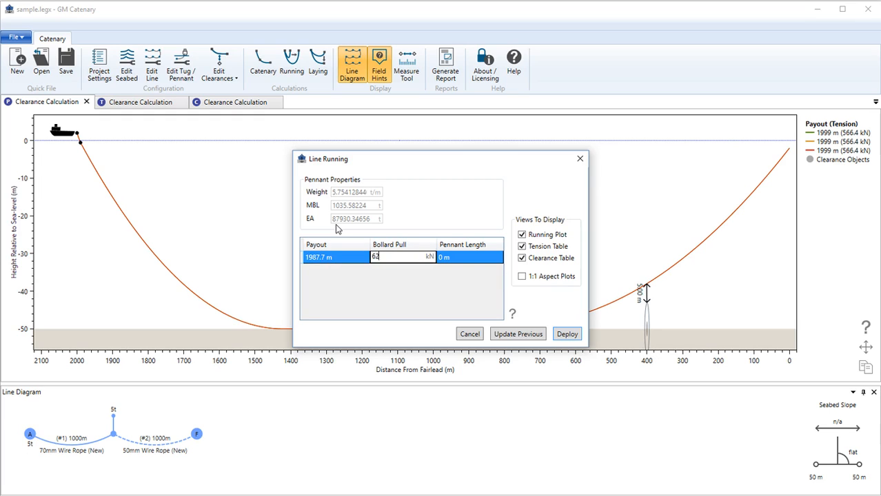
key(Tab)
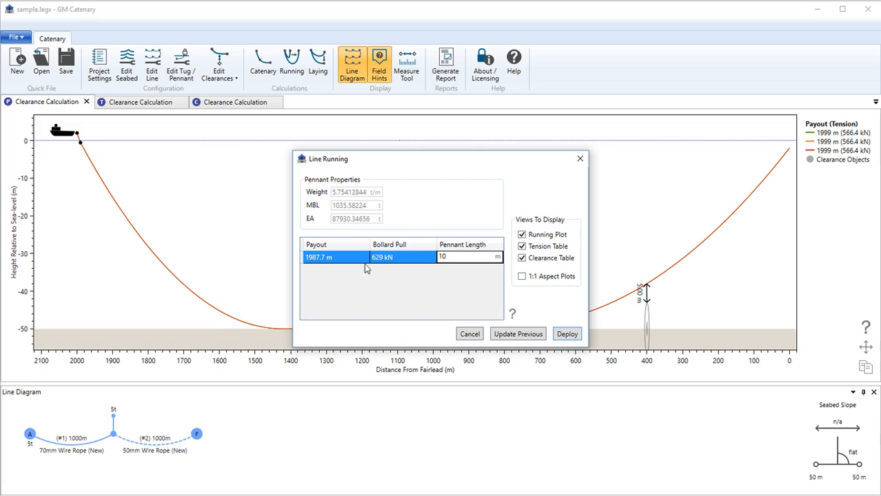
click(518, 334)
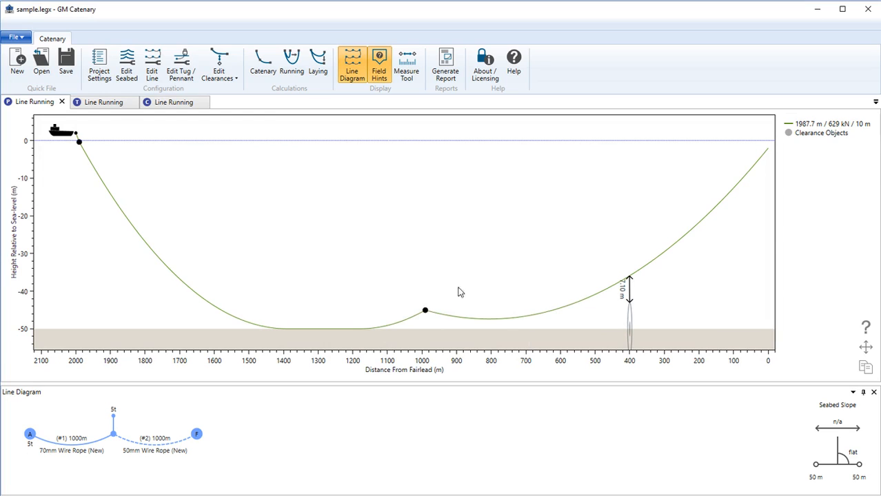
- Add a second line running case with 1987.7 m payout, 300 kN bollard pull and 40 m pennant length
click(291, 64)
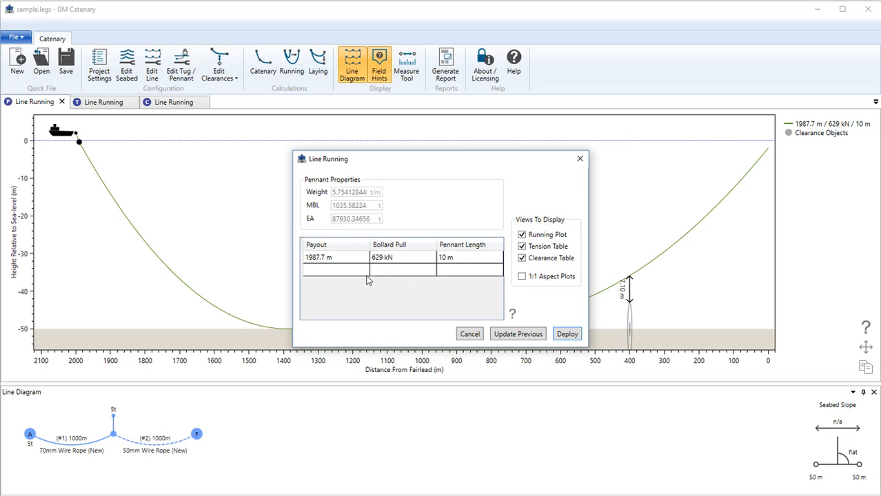
click(345, 273)
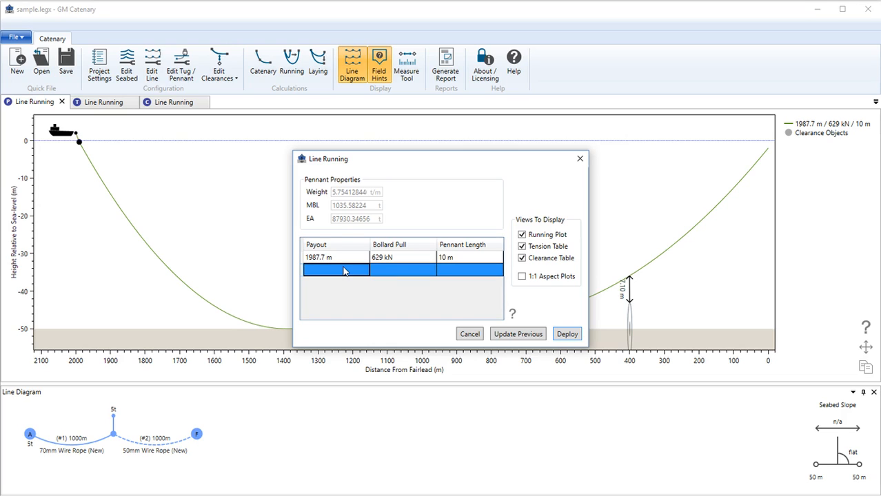
text(198)
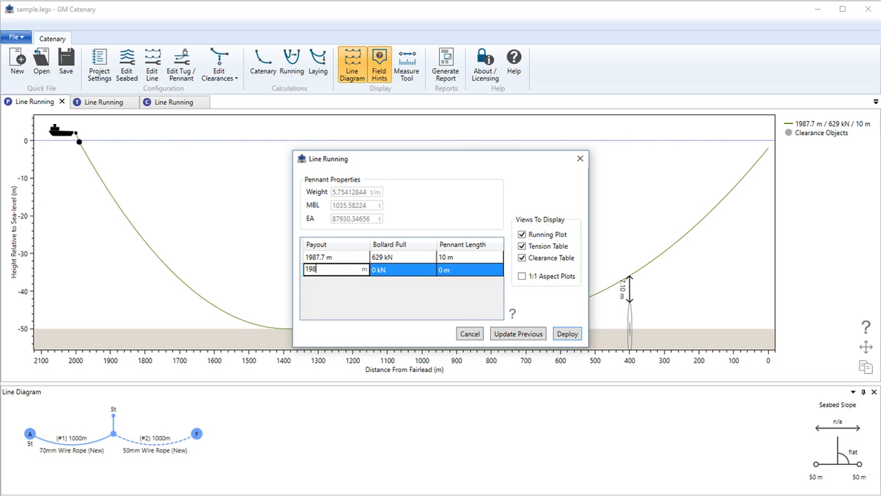
text(7.7)
key(Tab)
text(300)
key(Tab)
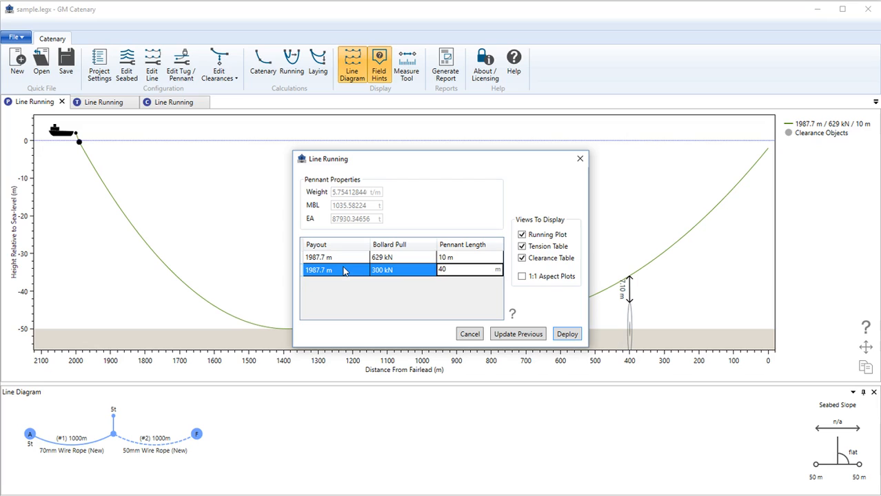
text(40)
key(Return)
- Add a third line running case with 1600 m payout, 300 kN bollard pull and 40 m pennant length, and update the previous results
click(330, 290)
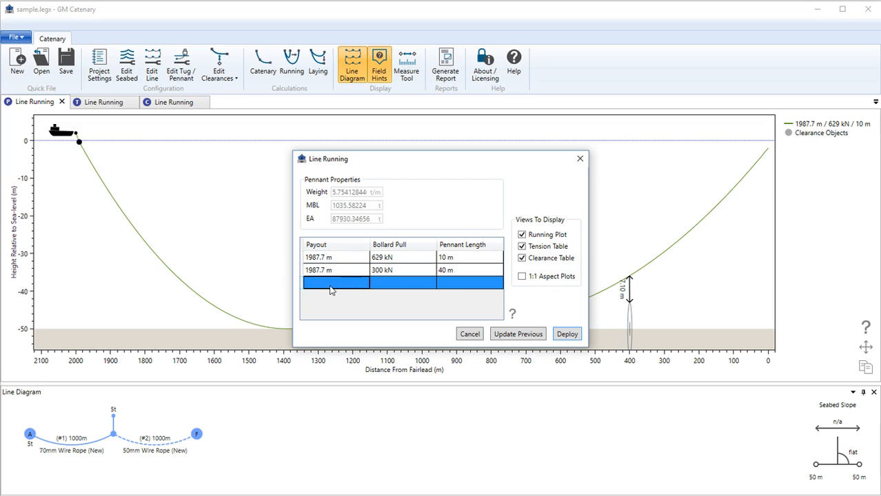
text(1600)
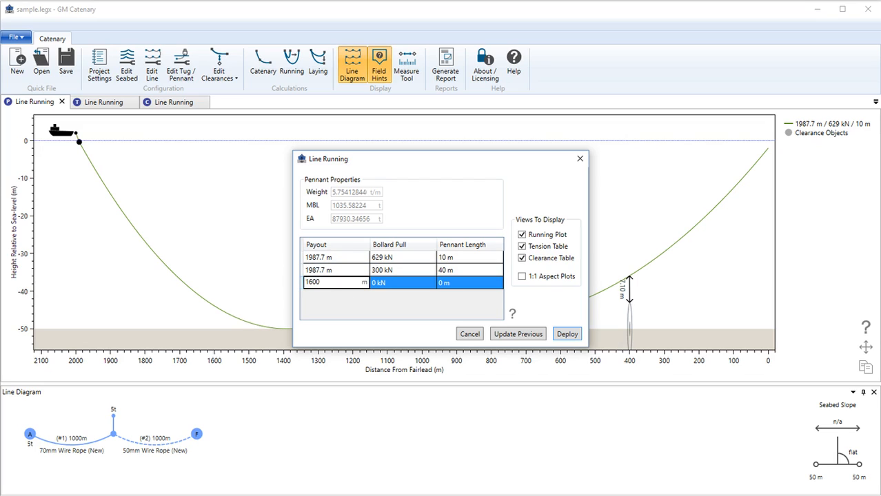
key(Tab)
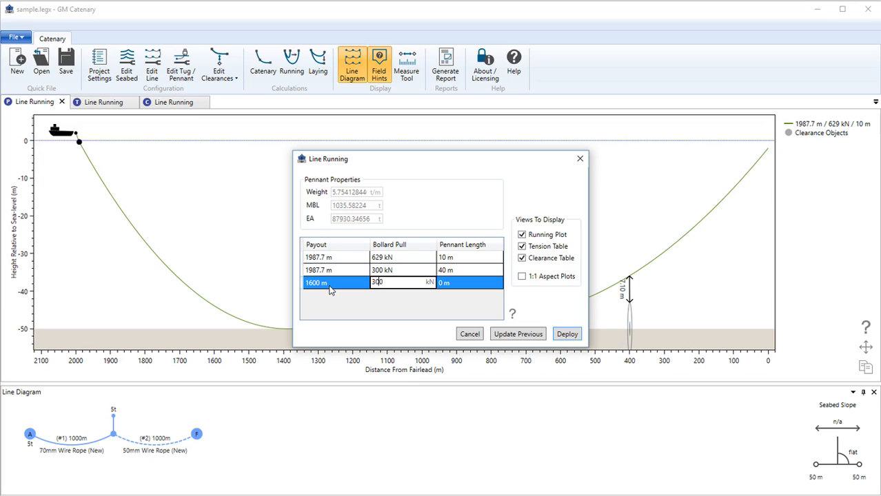
key(Tab)
key(Return)
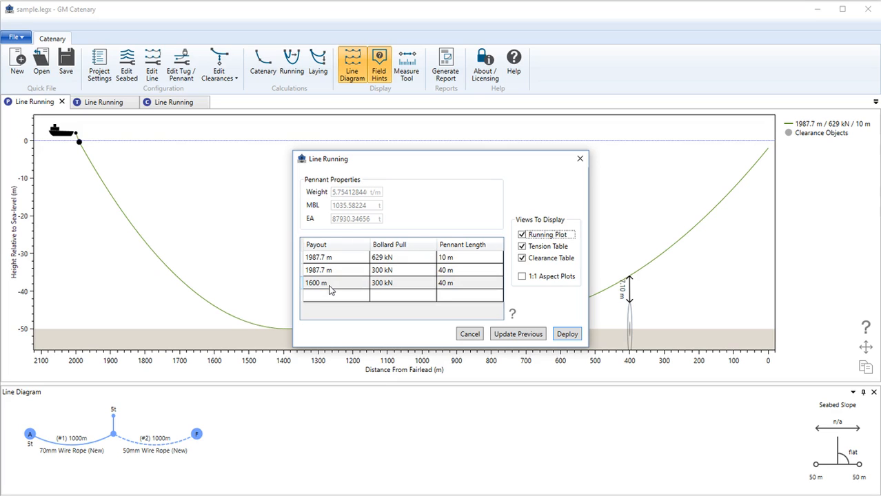
click(527, 337)
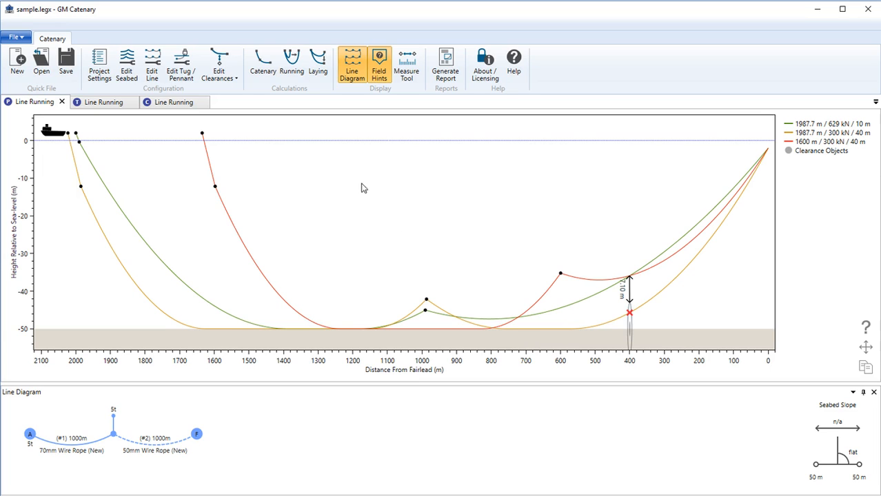
- Calculate line laying with 1987.7 m payout, 50 kN final bollard pull, 10 m pennant length and 2000 m tug range, updating the previous results
click(317, 60)
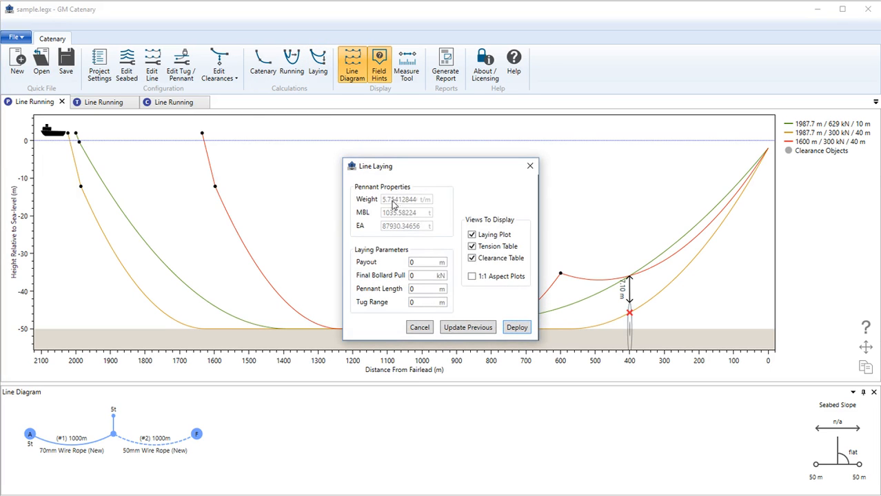
click(442, 266)
text(87.7)
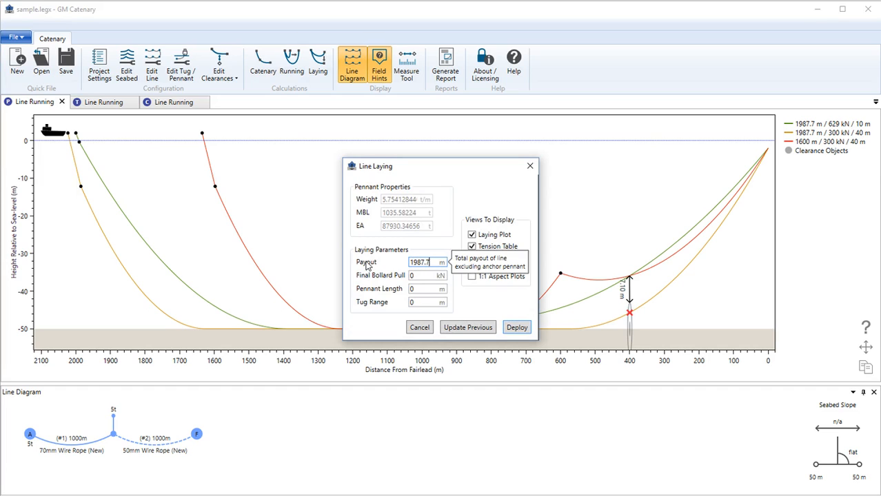
key(Tab)
text(50)
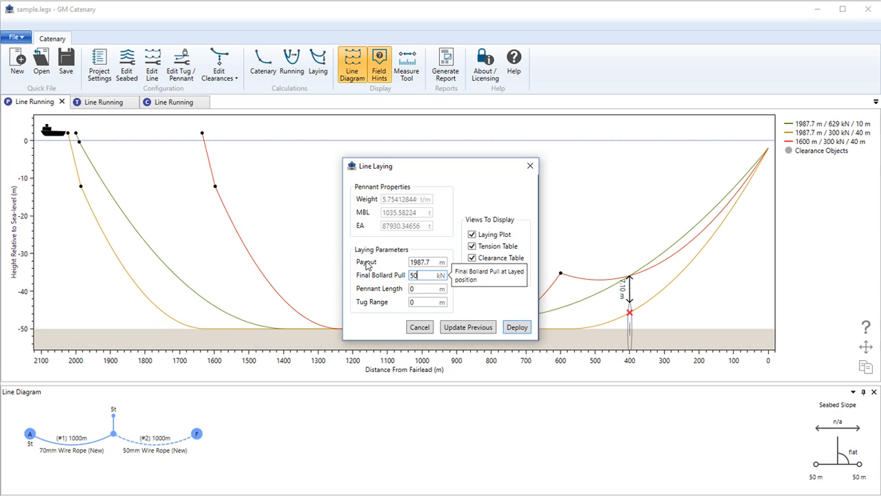
key(Tab)
text(10)
key(Tab)
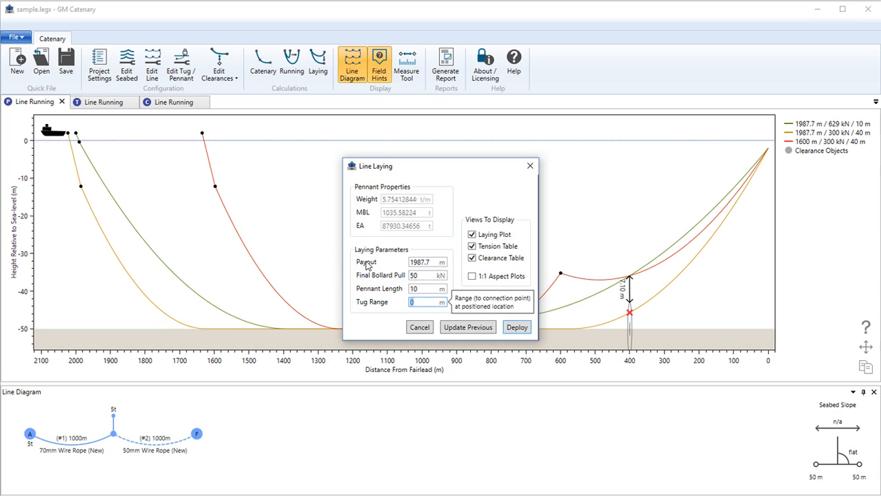
text(2000)
click(474, 328)
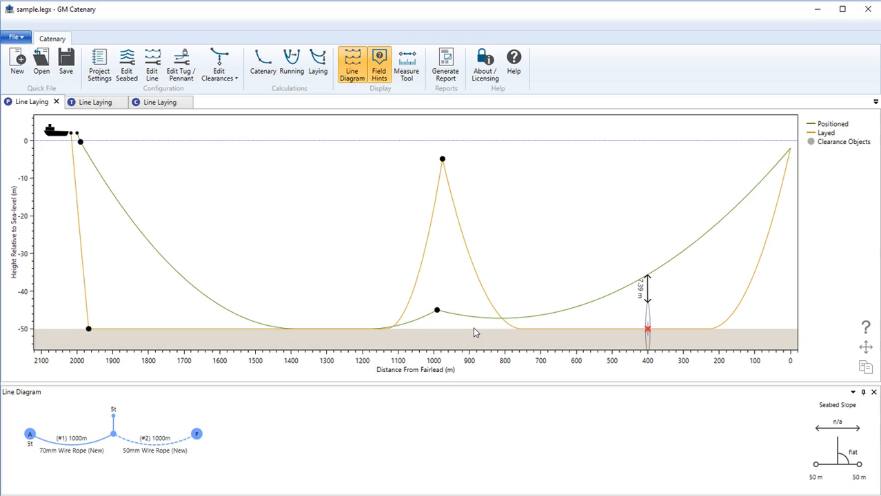
- Generate a report of the line laying plot, tension table and clearance table, with Component Details placed last
mouse_move(101, 175)
mouse_move(79, 230)
click(444, 73)
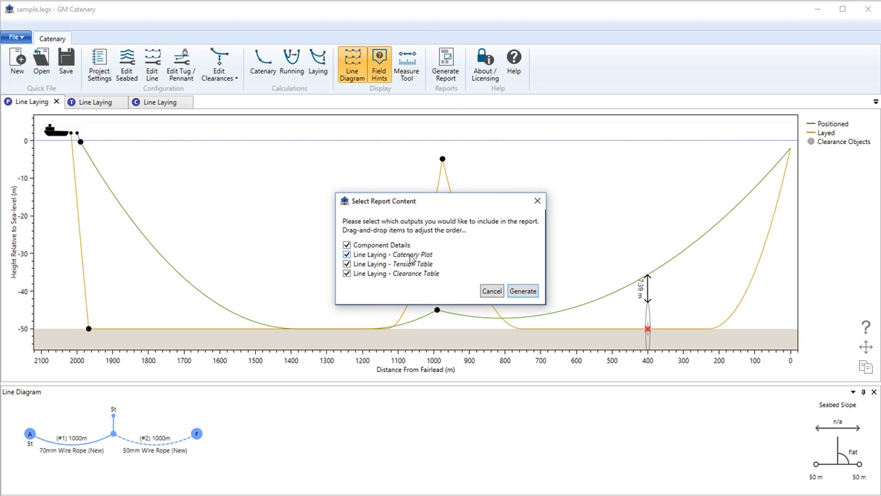
drag(394, 246, 383, 283)
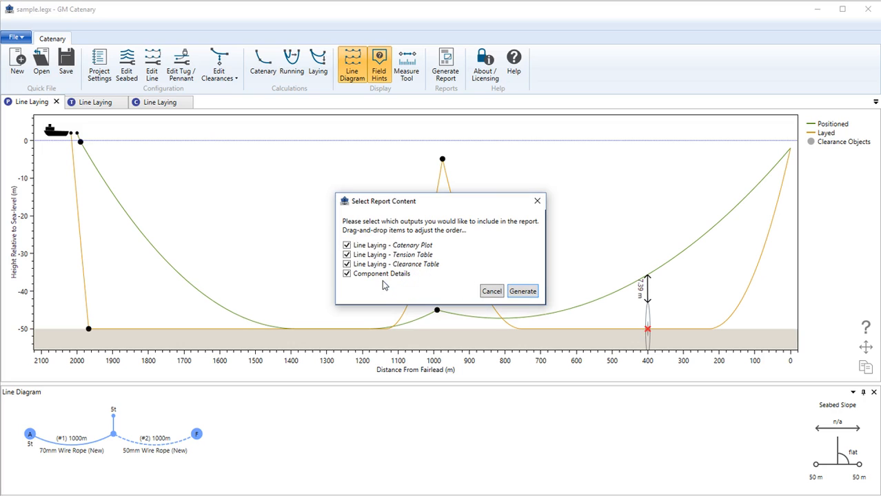
click(524, 292)
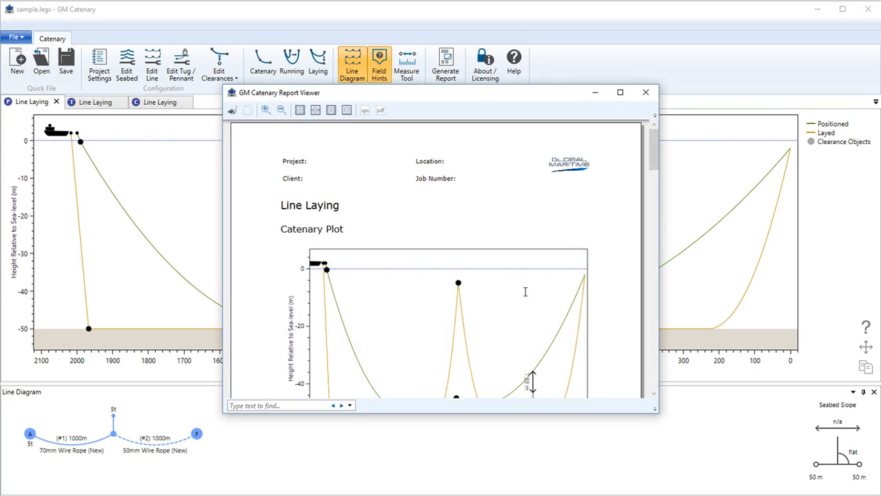
- Review the generated report from the catenary plot through the tension and clearance tables to the component and pennant details
scroll(552, 313, down, 2)
scroll(552, 314, down, 6)
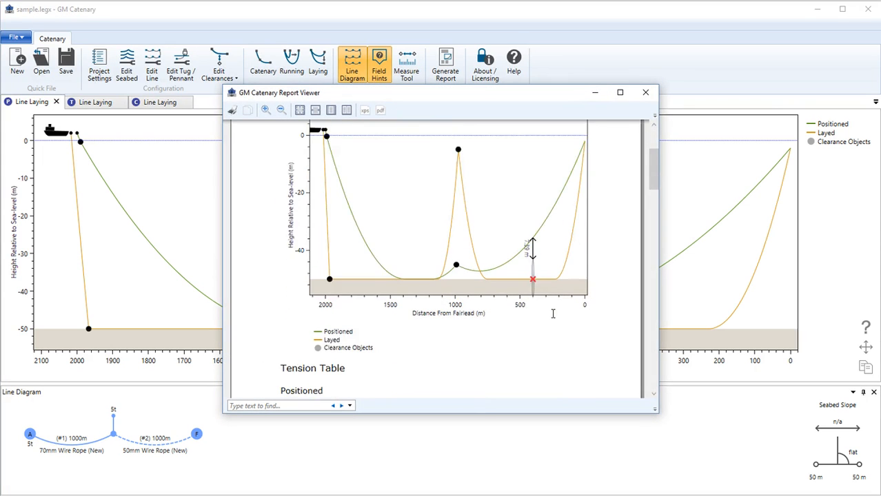
scroll(552, 313, down, 12)
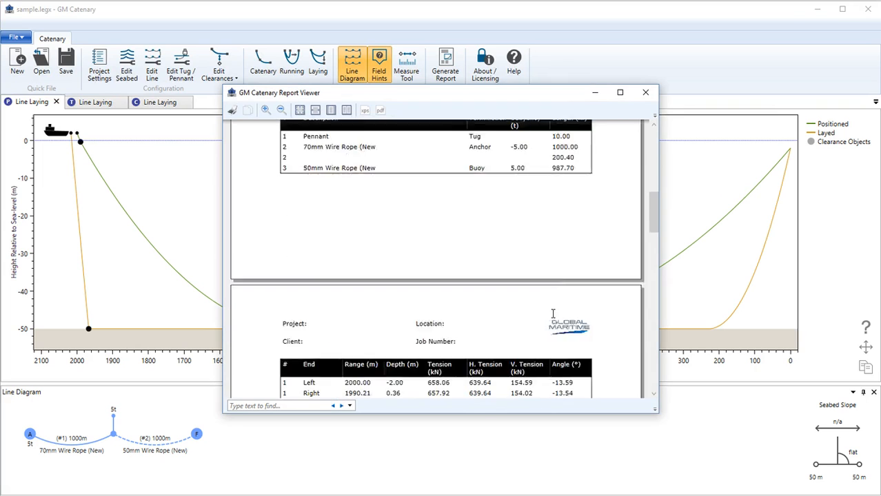
scroll(552, 314, down, 12)
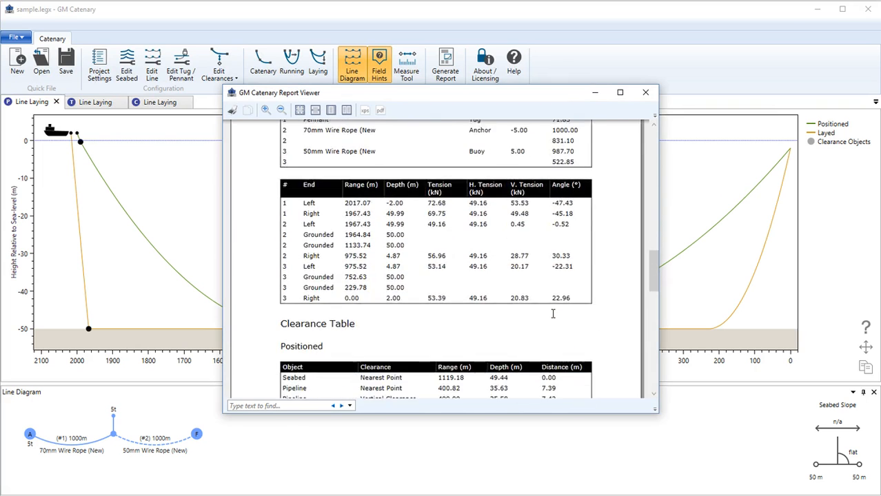
scroll(553, 314, down, 5)
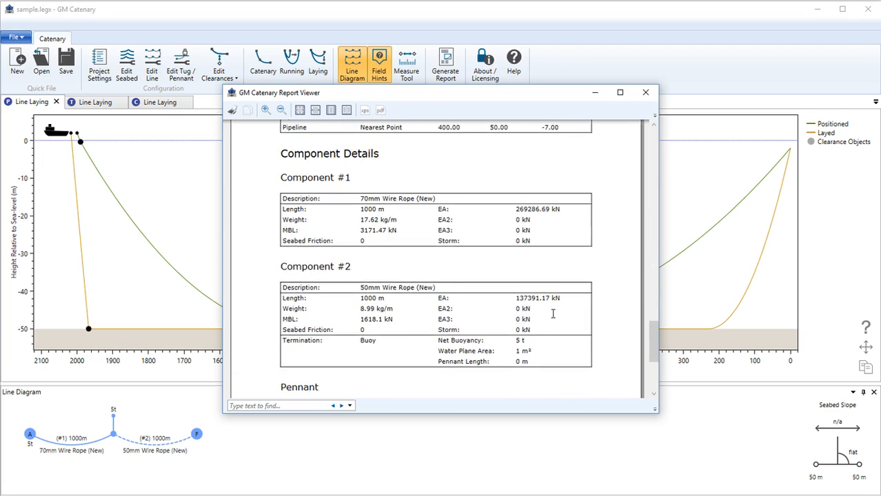
scroll(553, 313, down, 2)
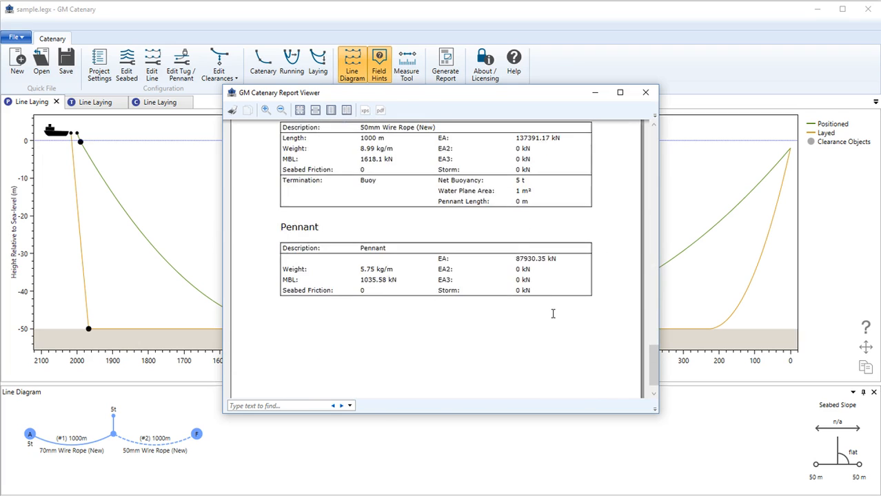
scroll(553, 313, up, 4)
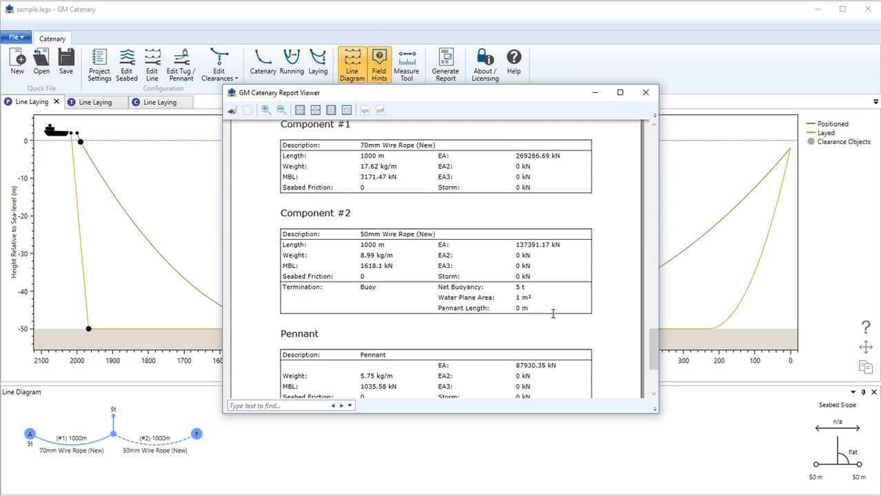